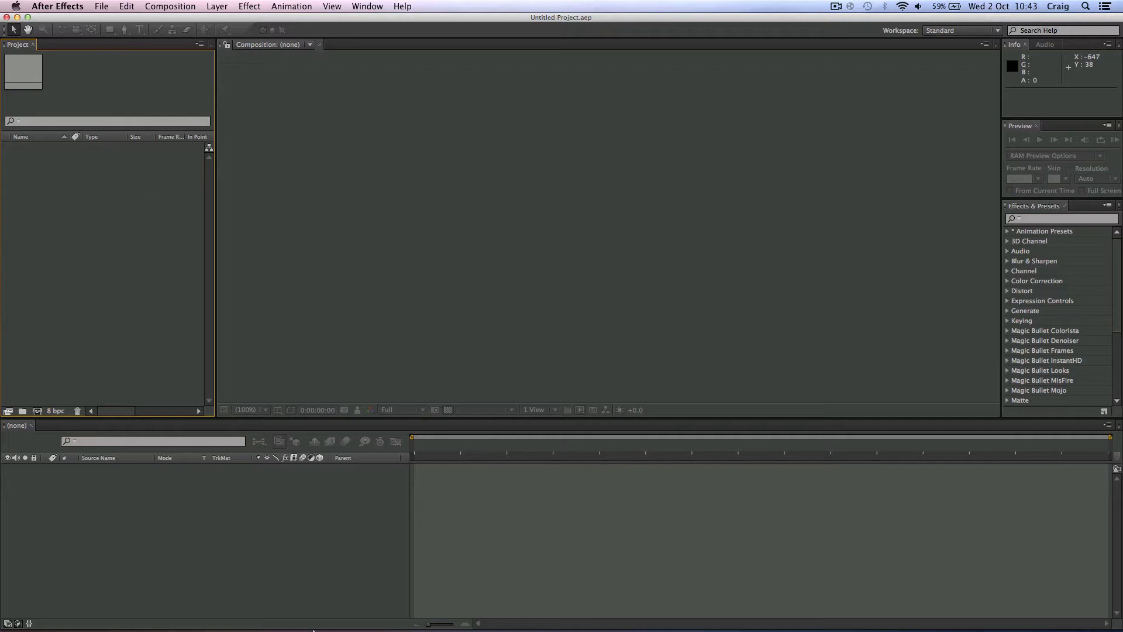
mouse_move(314, 629)
left_click(107, 7)
mouse_move(149, 146)
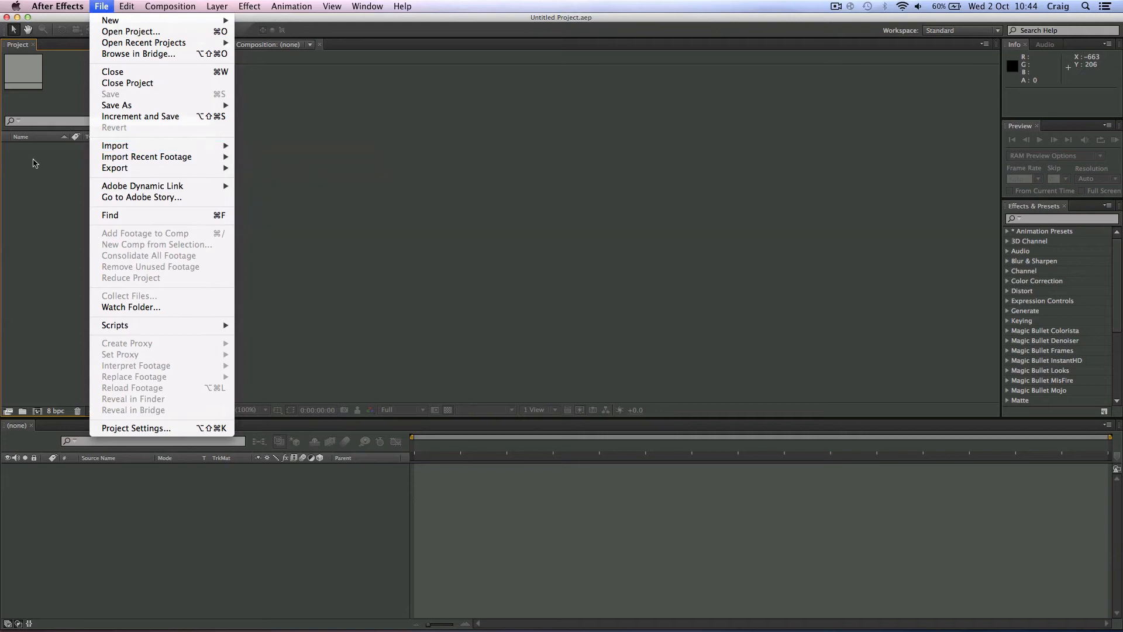
left_click(35, 189)
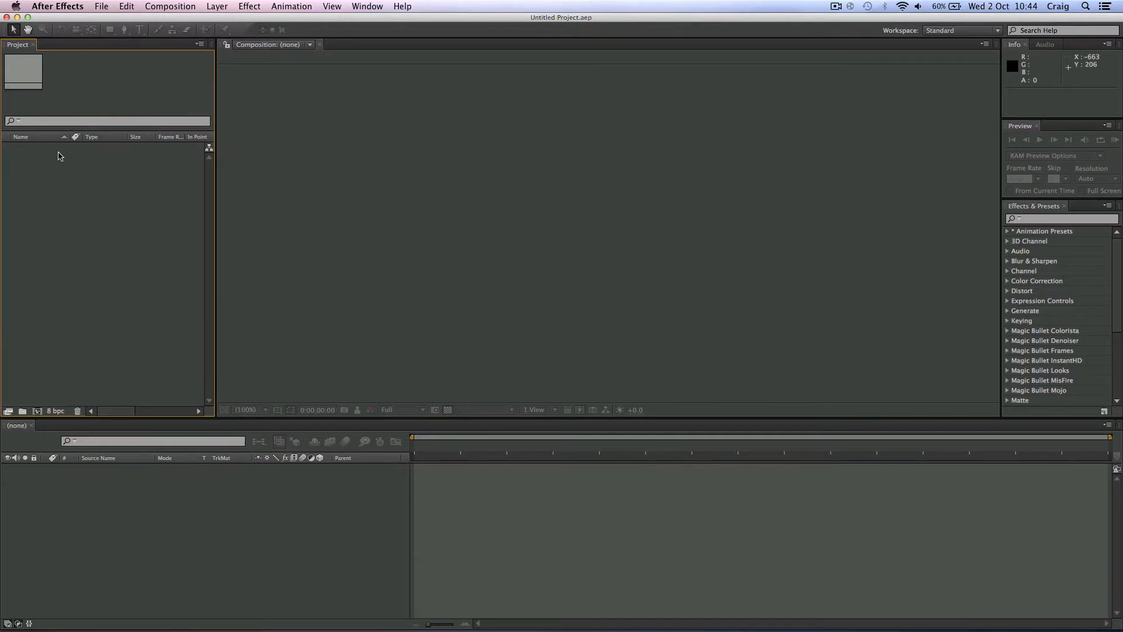
right_click(75, 213)
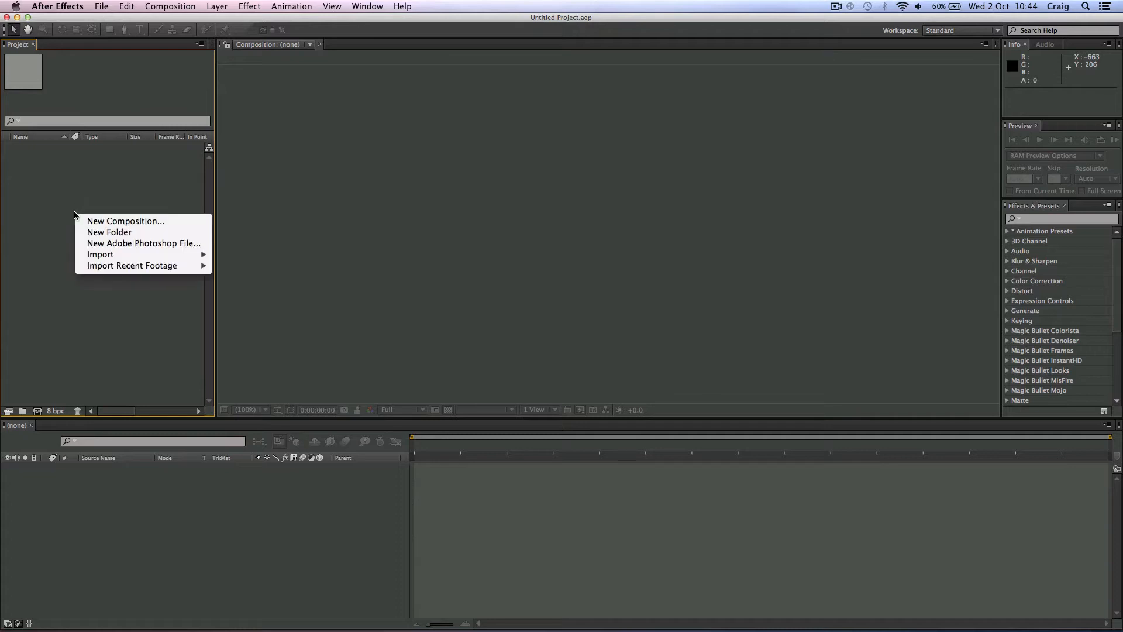
mouse_move(123, 257)
left_click(234, 254)
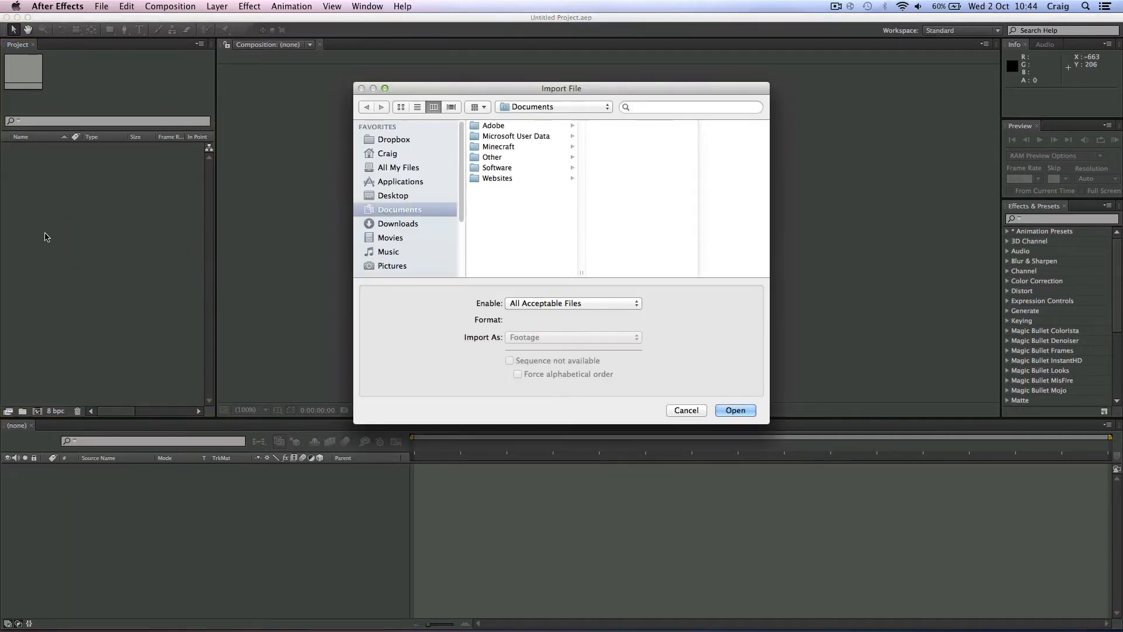
left_click(679, 410)
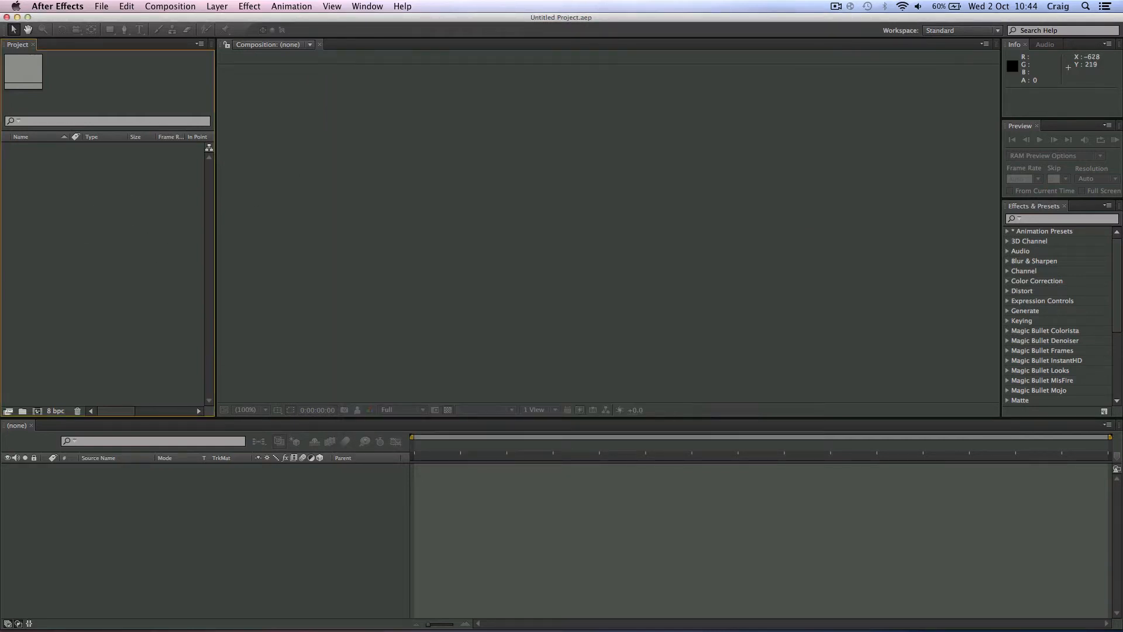
Import MVI_1587.MOV, MVI_1588.MOV and MVI_1589.MOV from the AfterEffects Tutorial Series folder and check the properties of MVI_1587.MOV.
left_click_drag(0, 83, 454, 113)
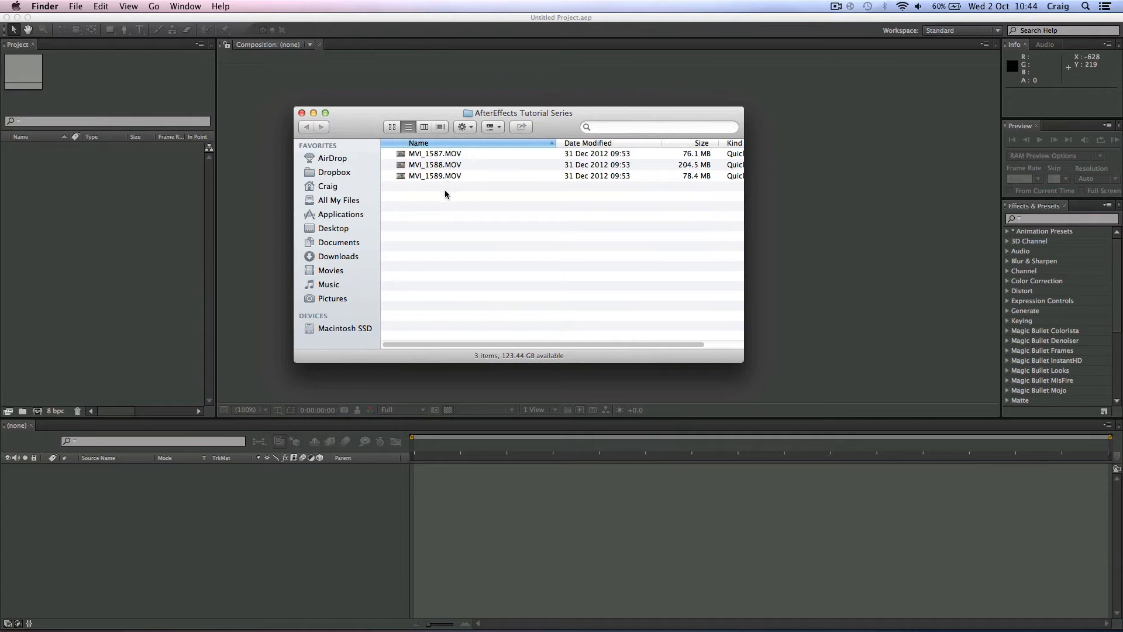
left_click_drag(438, 199, 67, 218)
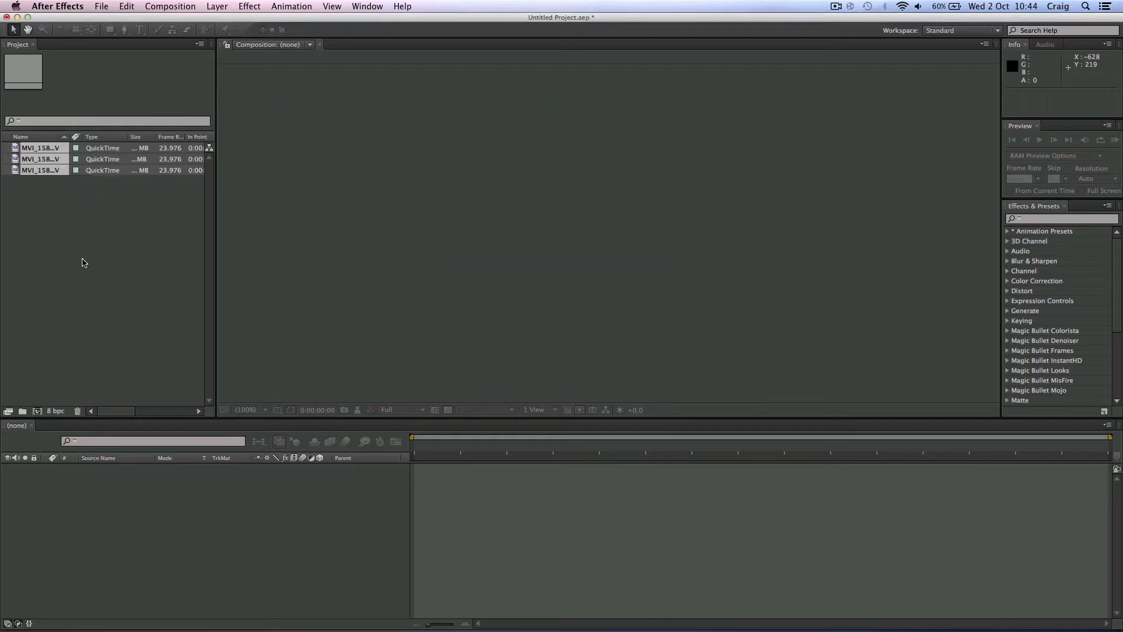
left_click(68, 228)
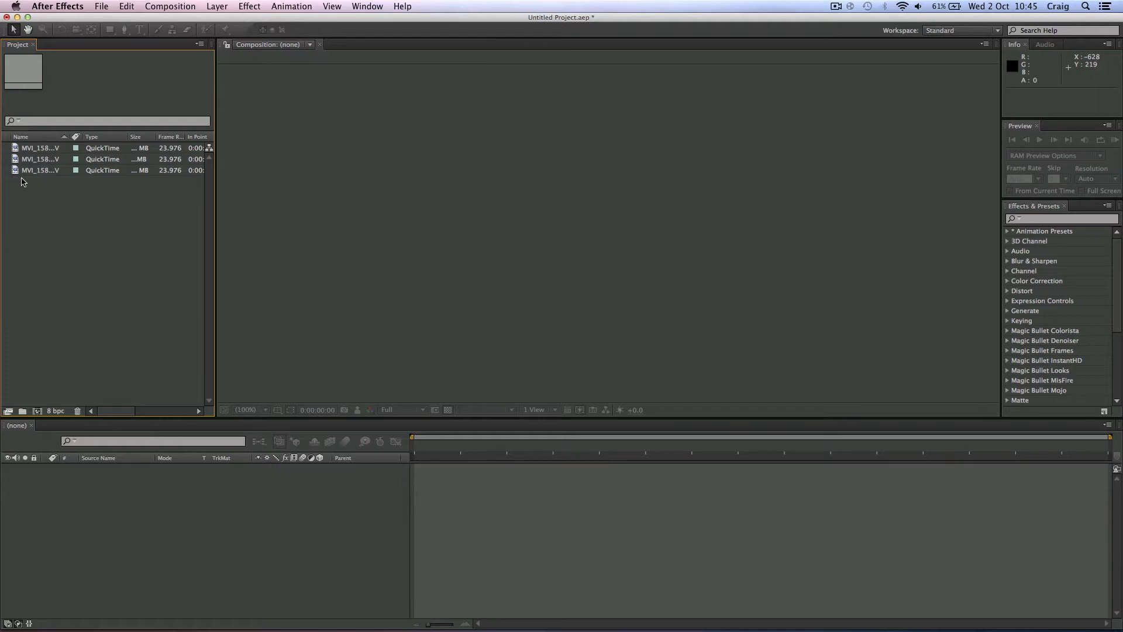
left_click(15, 150)
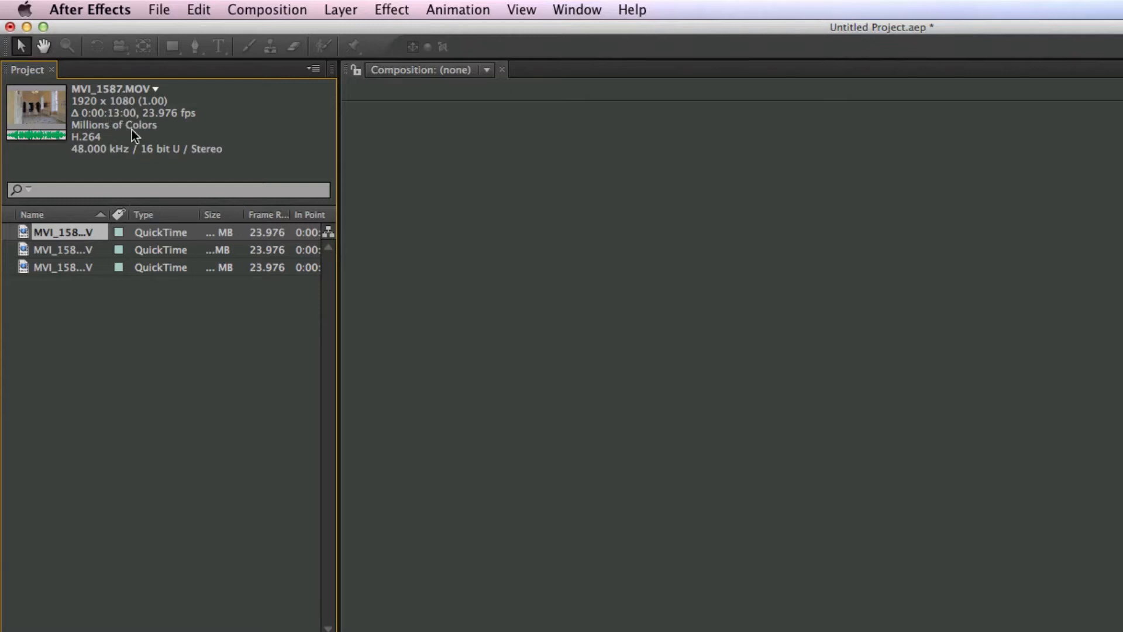
left_click(82, 367)
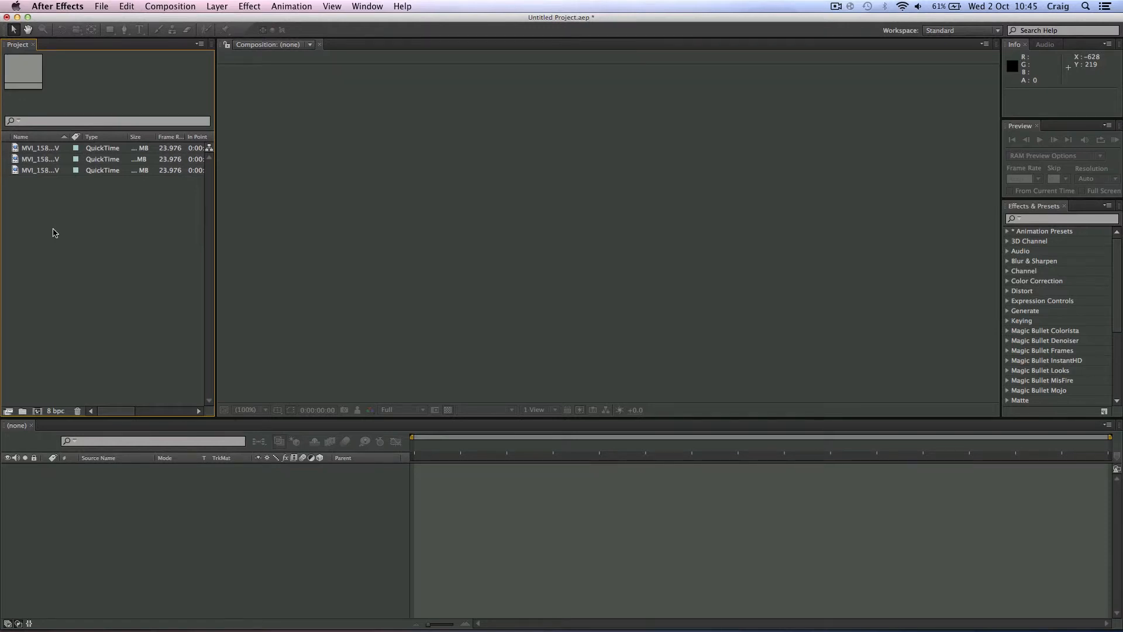
left_click(103, 7)
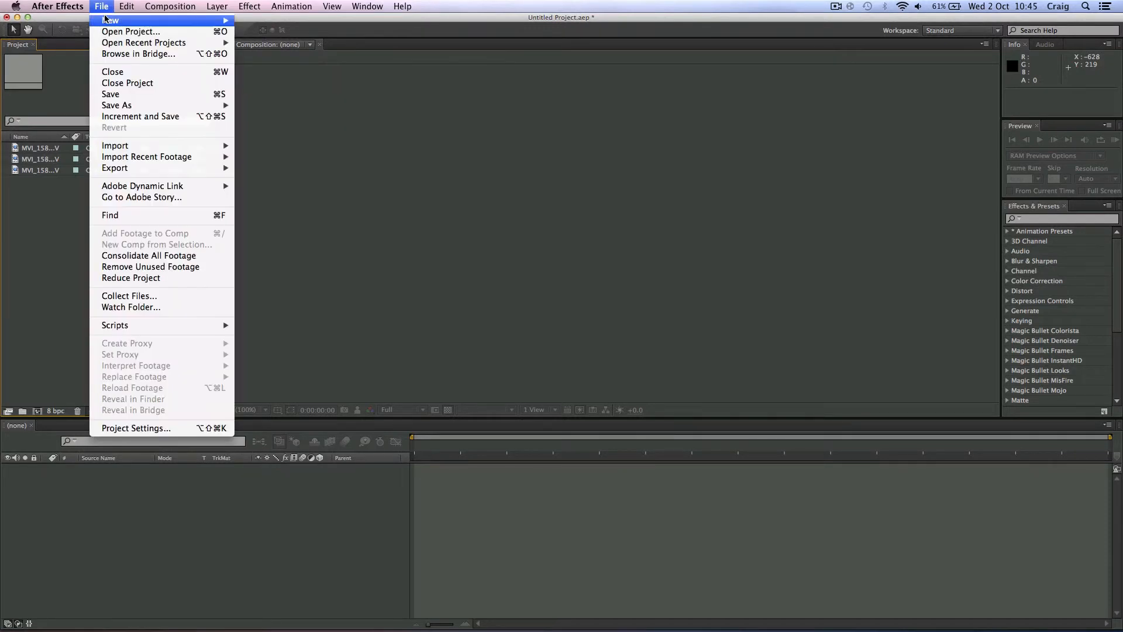
mouse_move(154, 7)
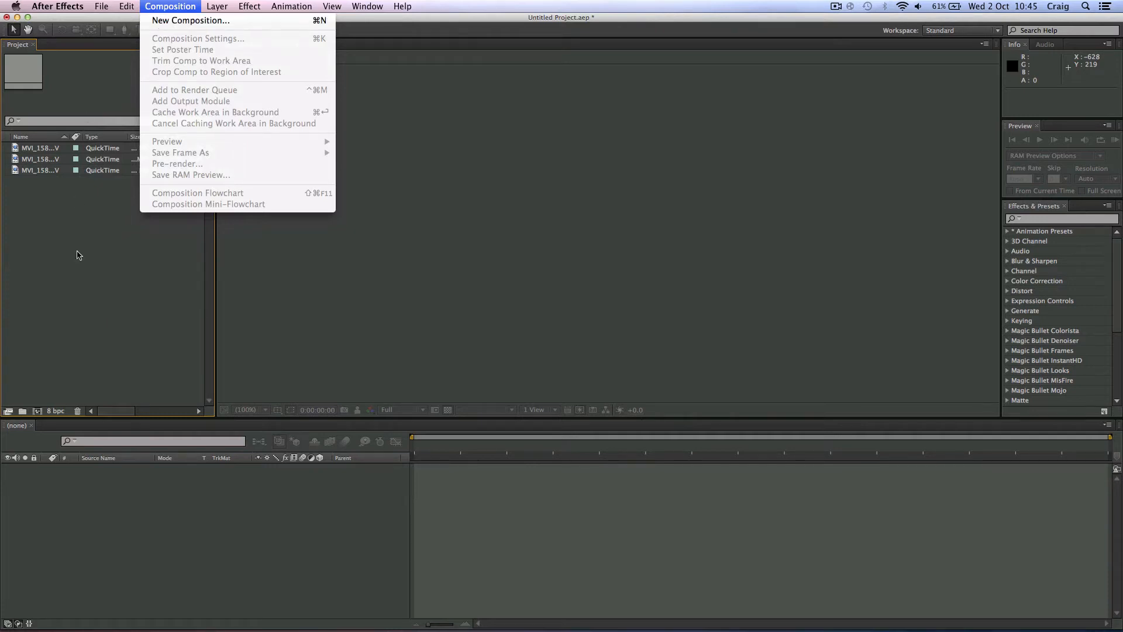
left_click(82, 274)
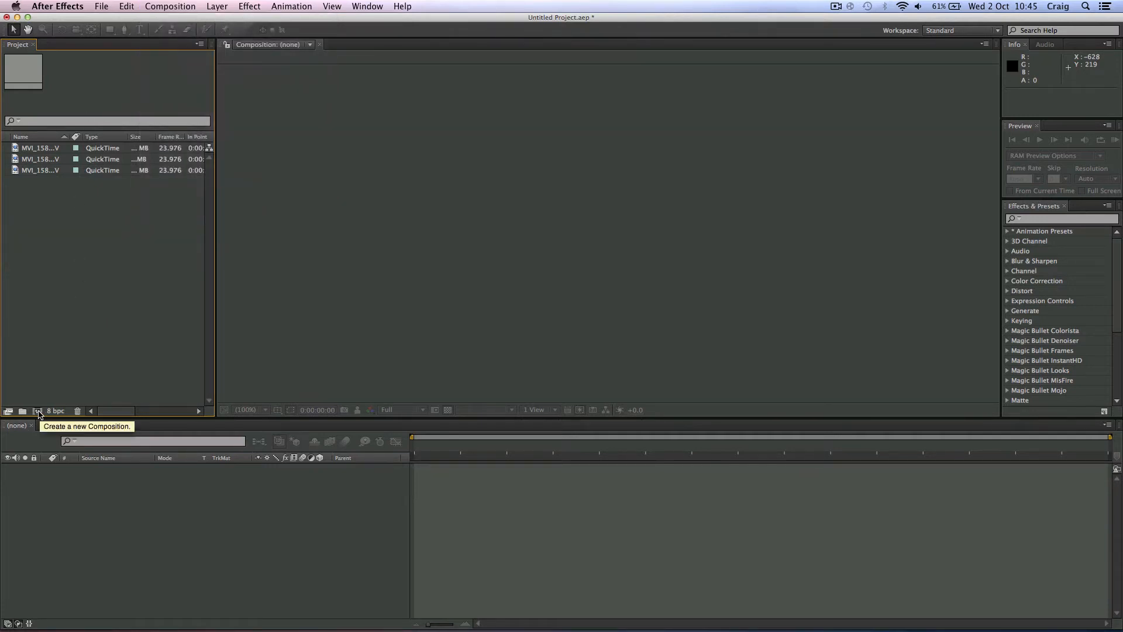
left_click(16, 149)
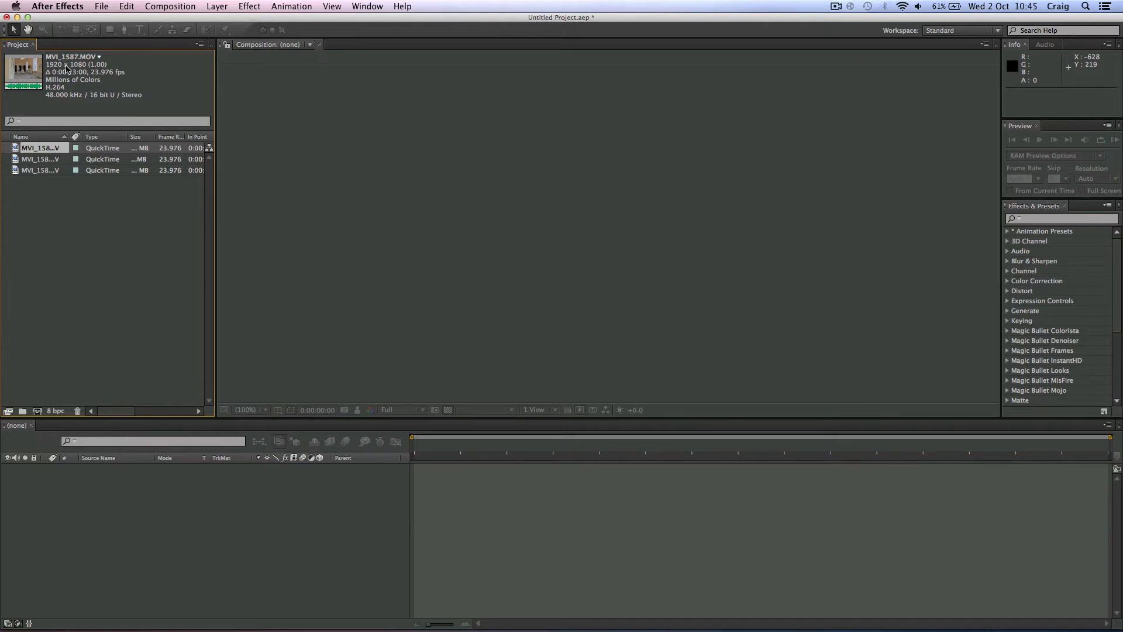
left_click(155, 7)
left_click(162, 22)
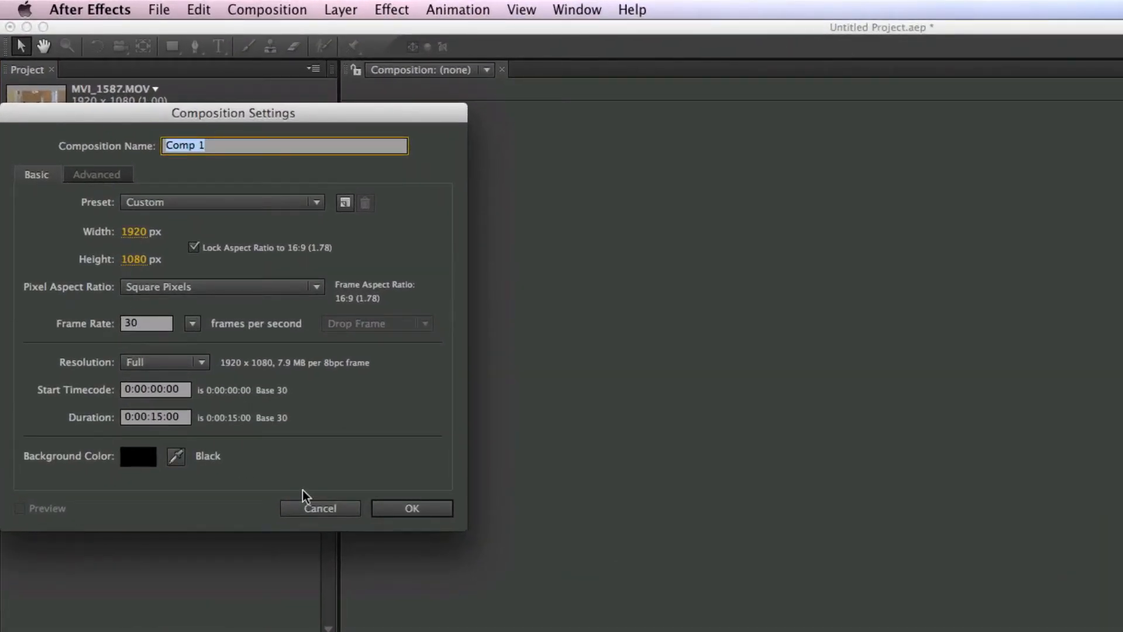
left_click(332, 509)
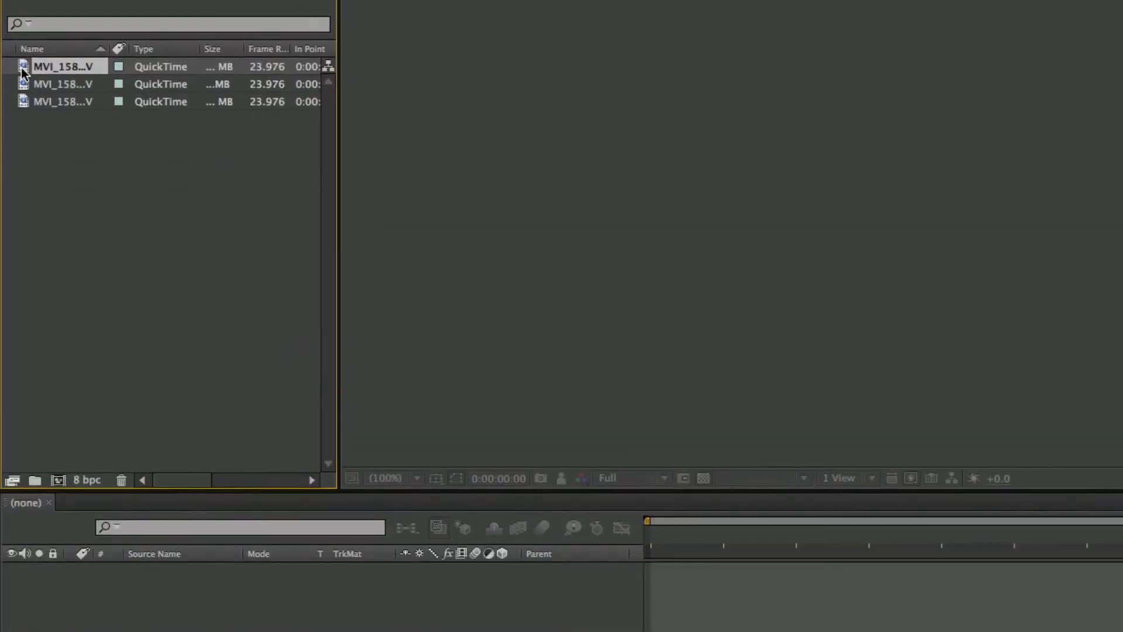
Create a composition matching the settings of MVI_1587.MOV and scrub through its timeline to 0:00:00:09.
left_click_drag(83, 438, 57, 479)
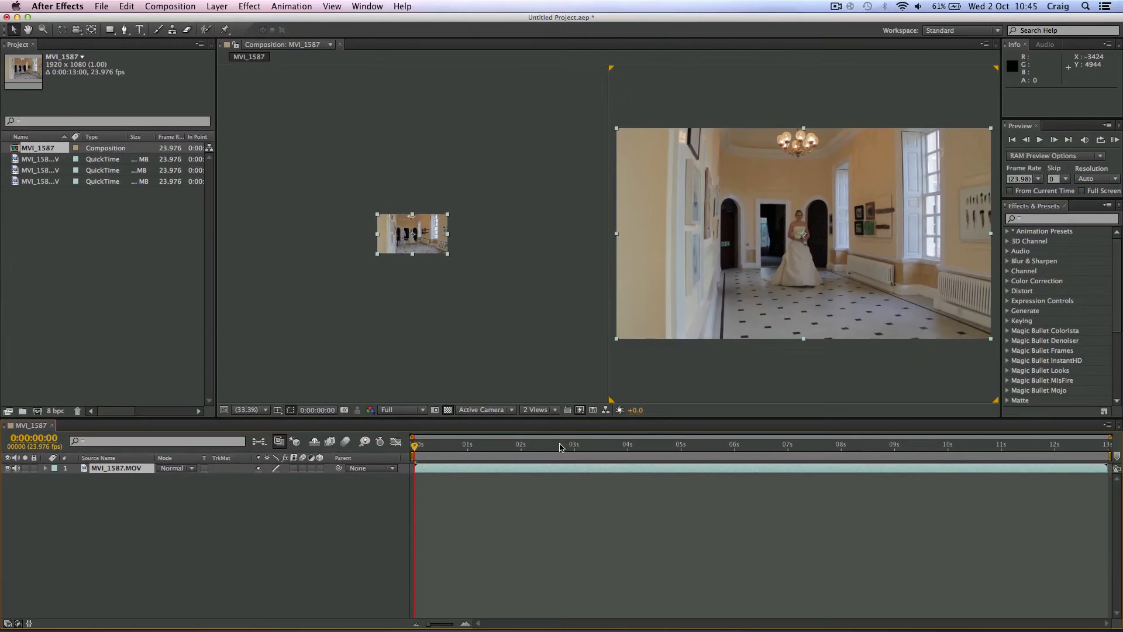
left_click_drag(593, 500, 1122, 503)
left_click_drag(904, 459, 435, 465)
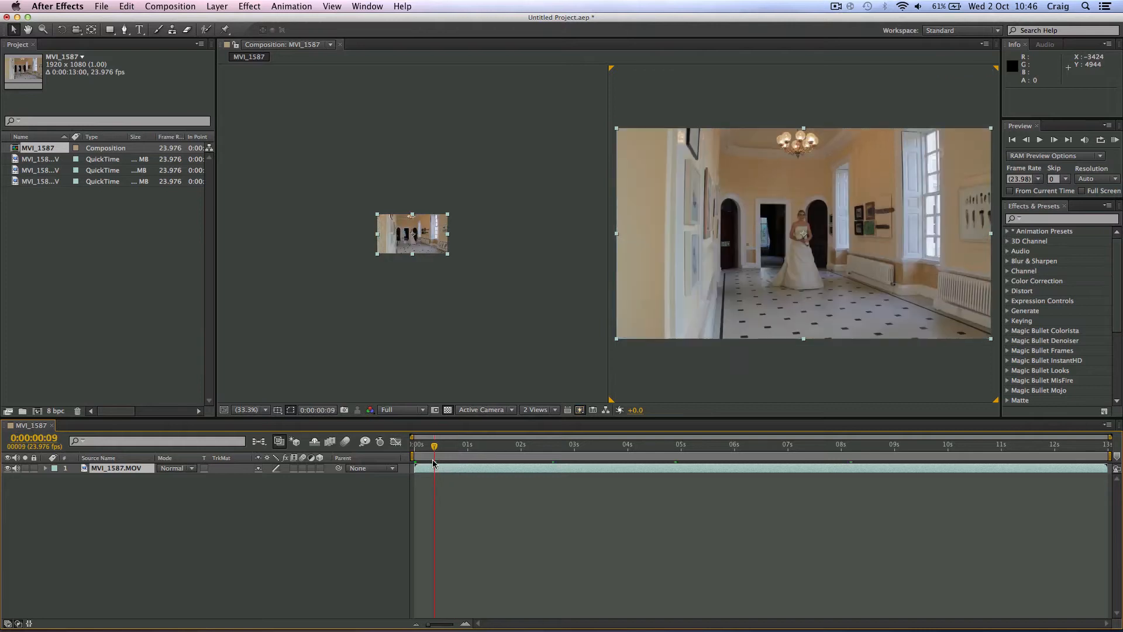
Switch the composition viewer to 1 View and deselect the layer.
left_click(539, 410)
left_click(549, 421)
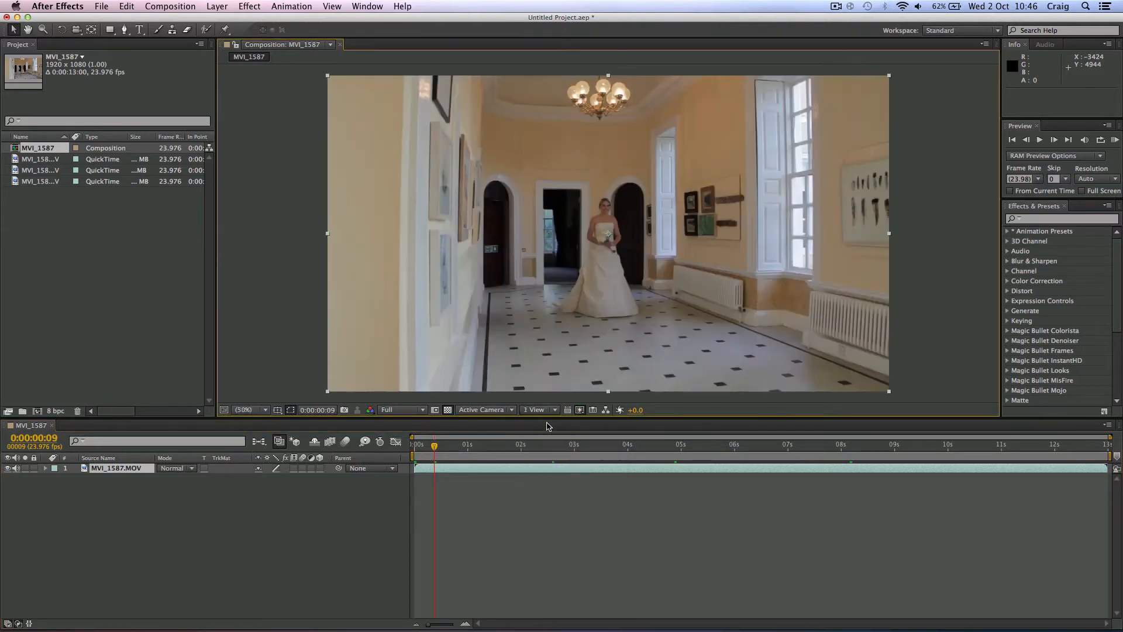
left_click(285, 282)
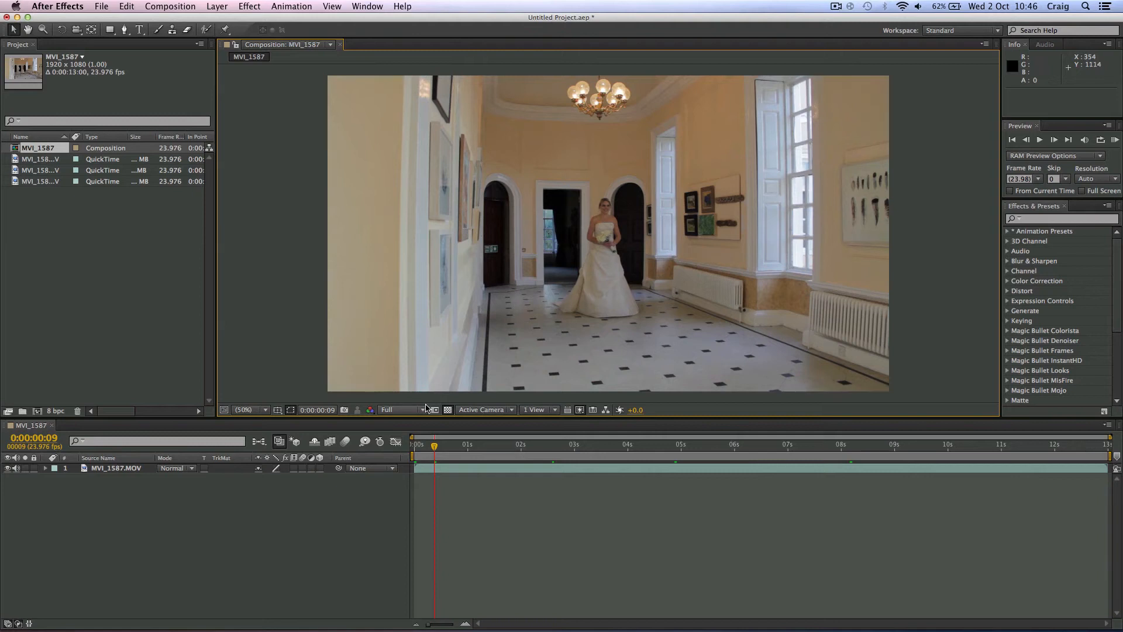
Try the viewer resolution at Third while scrubbing one frame, and restore it to Full.
left_click(404, 412)
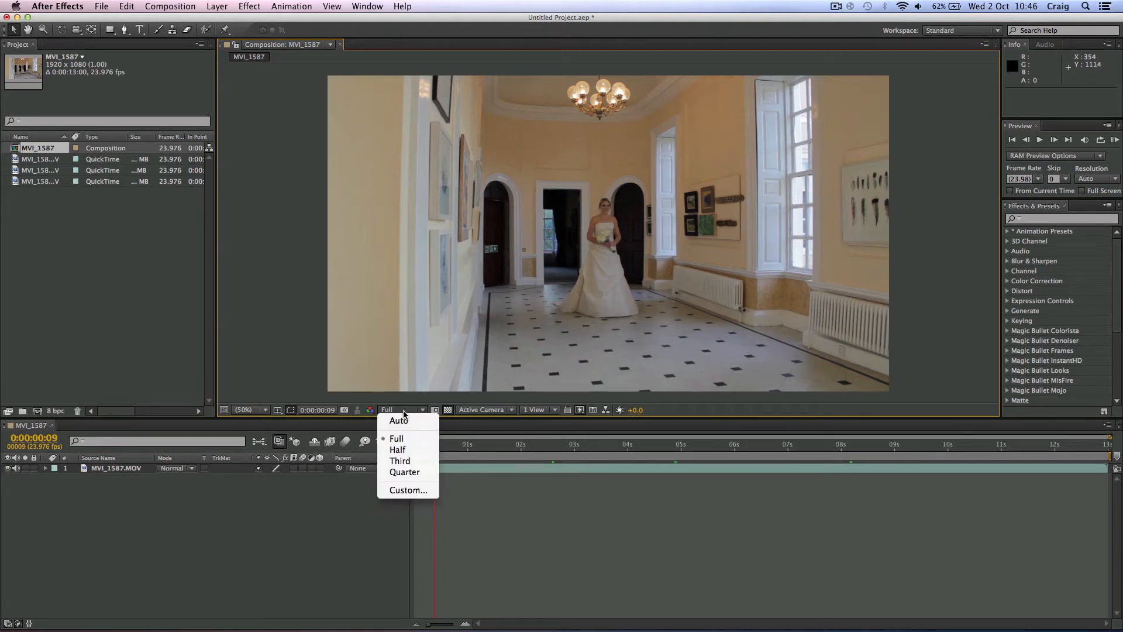
left_click(402, 463)
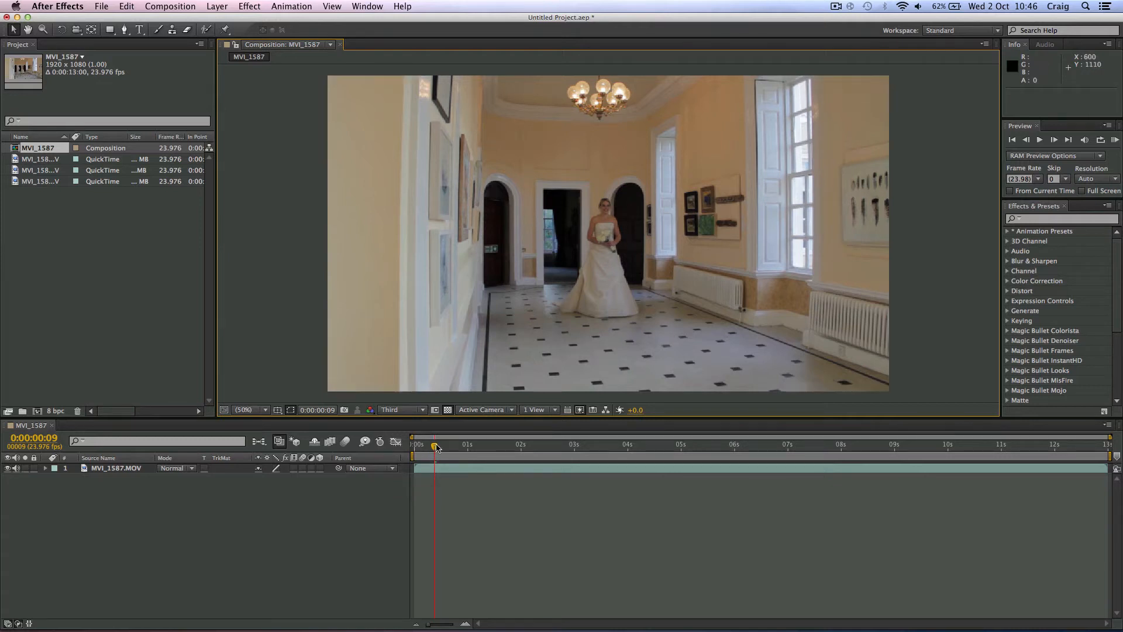
mouse_move(439, 446)
left_mouse_down()
mouse_move(459, 446)
mouse_move(416, 447)
mouse_move(436, 447)
left_mouse_up()
left_click(401, 410)
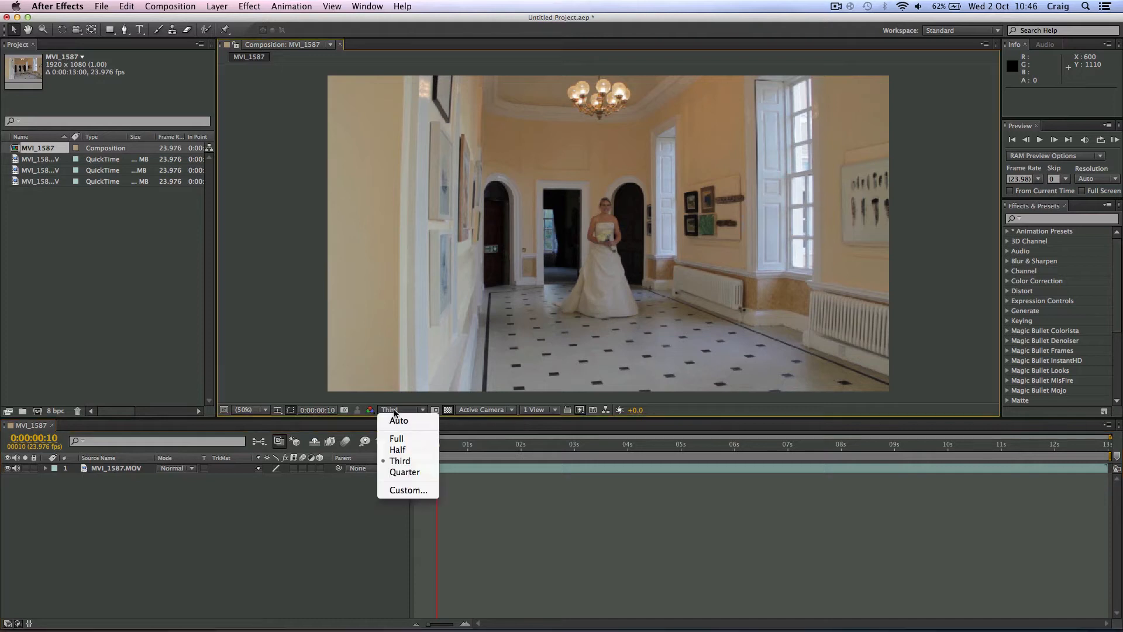
left_click(406, 438)
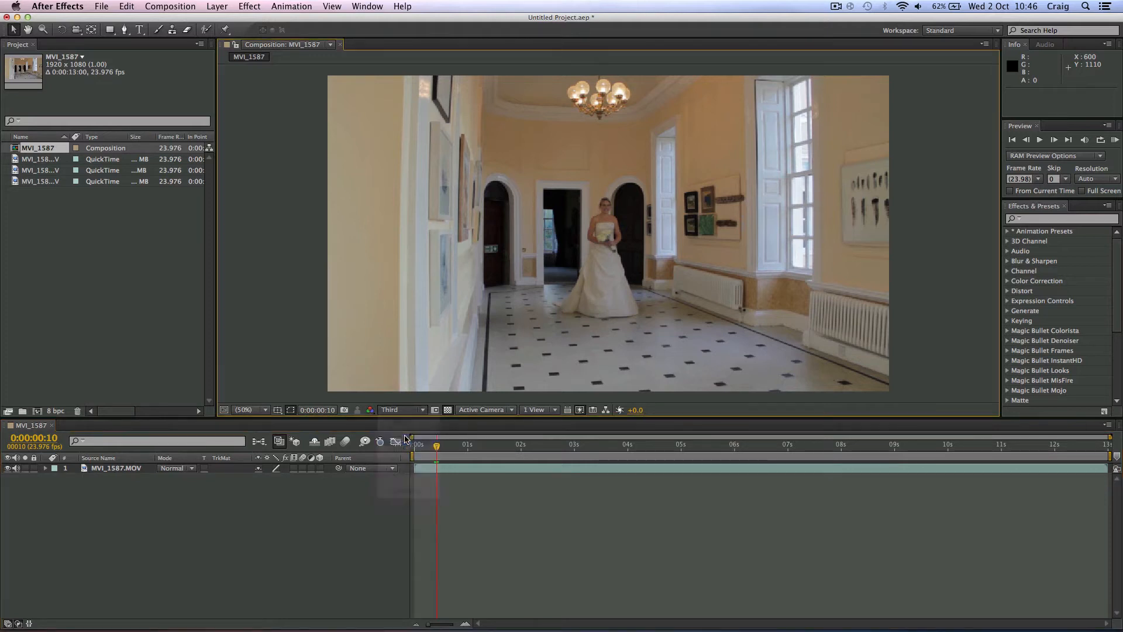
Set fast previews to Off (Final Quality) and scrub the timeline to 0:00:01:03 to compare playback.
left_click(580, 411)
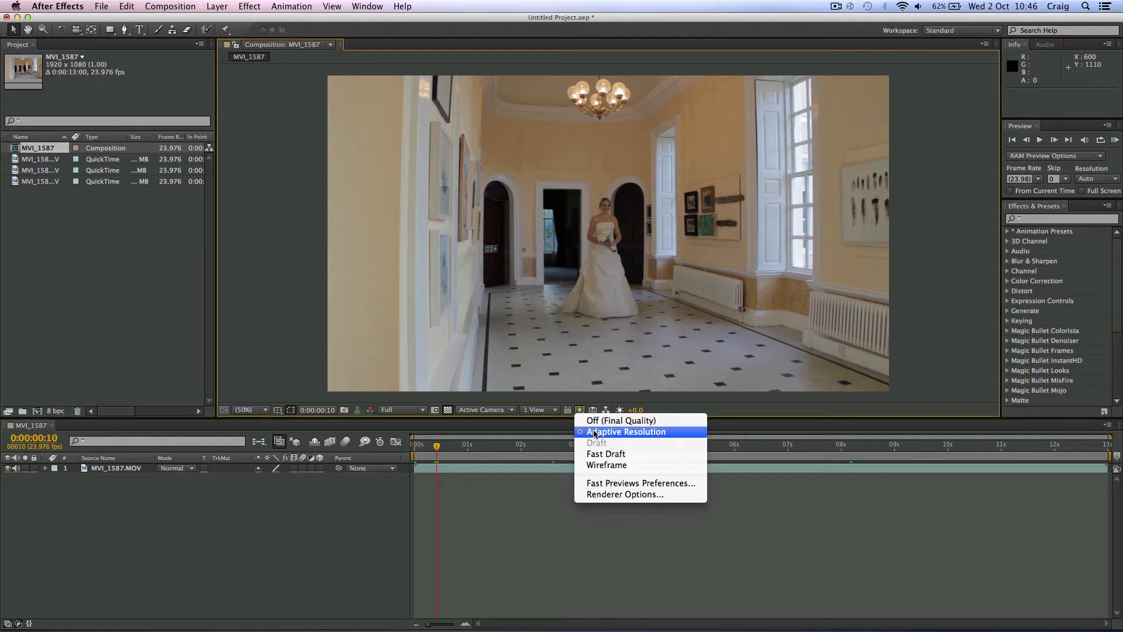
left_click(453, 430)
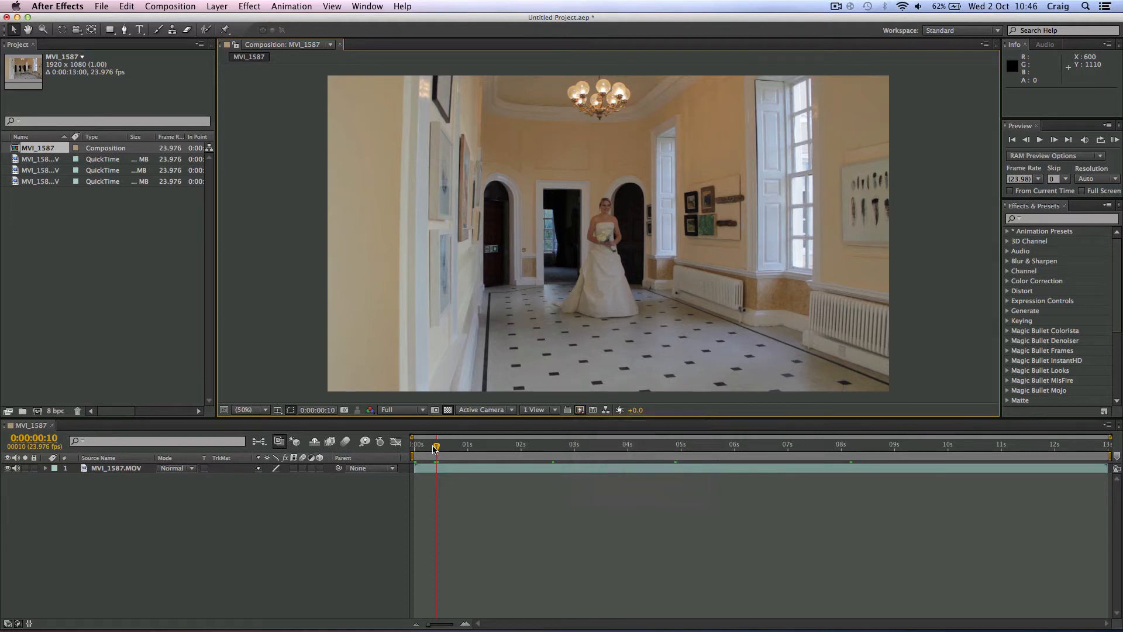
left_click_drag(437, 447, 549, 454)
left_click(579, 414)
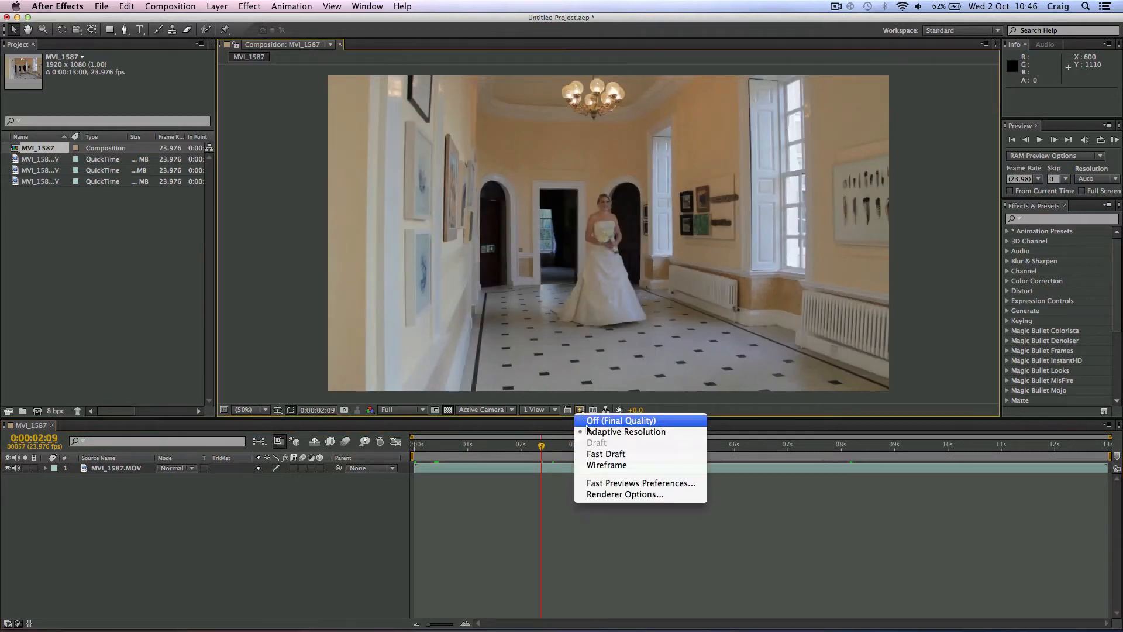
left_click(592, 424)
left_click_drag(542, 449, 477, 452)
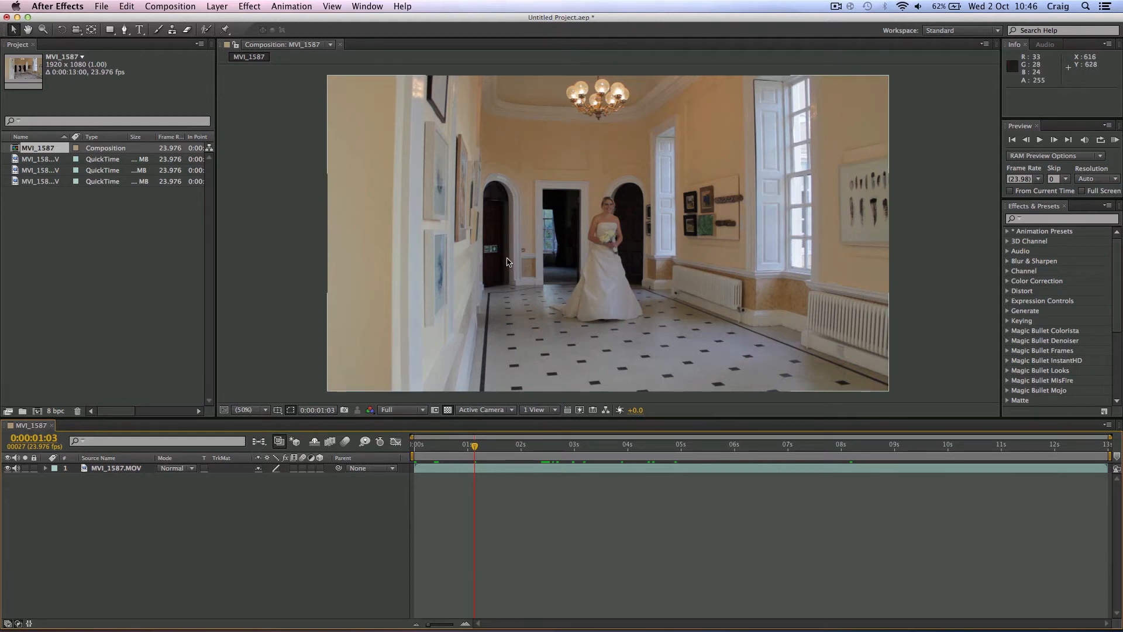
left_click(401, 410)
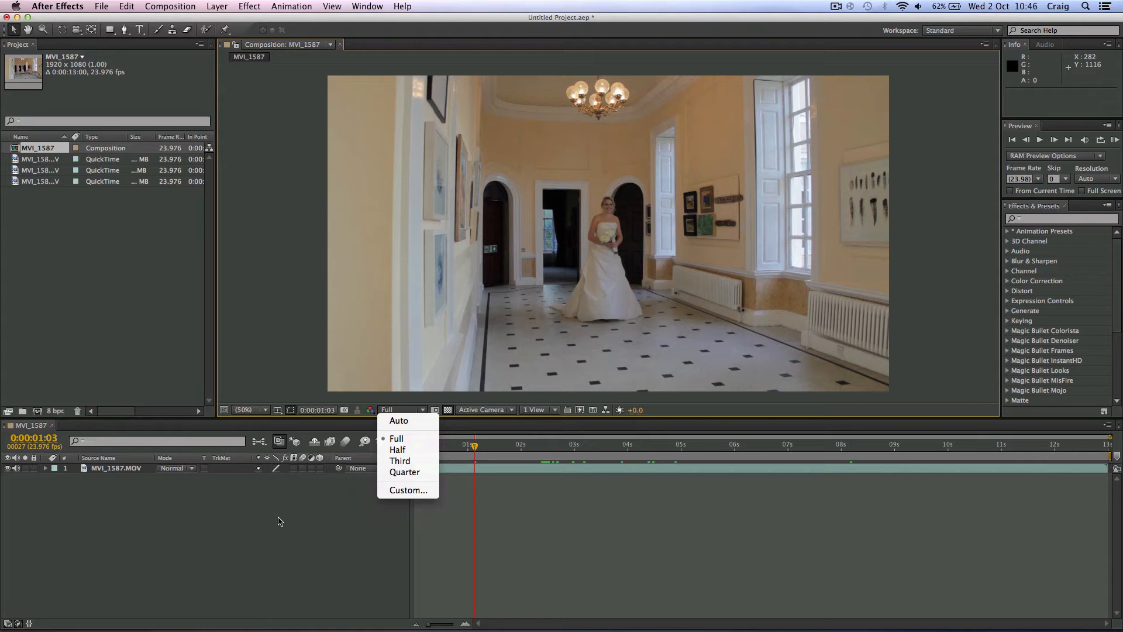
left_click(305, 515)
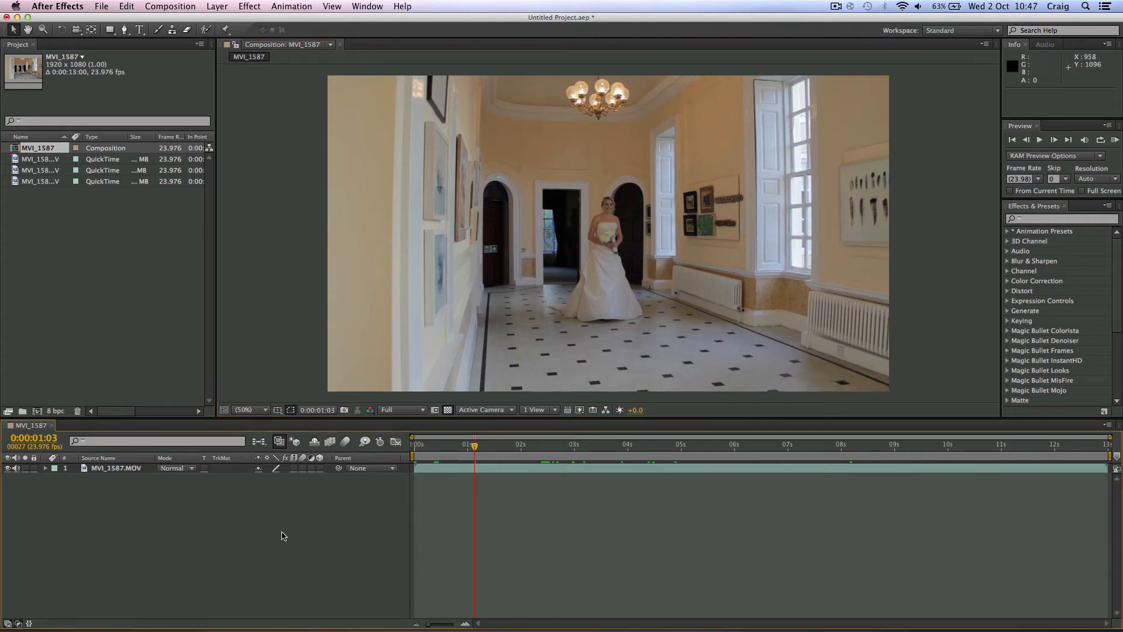
Add MVI_1588.MOV to the MVI_1587 composition as a layer above MVI_1587.MOV.
left_click(102, 470)
left_click_drag(16, 171, 152, 468)
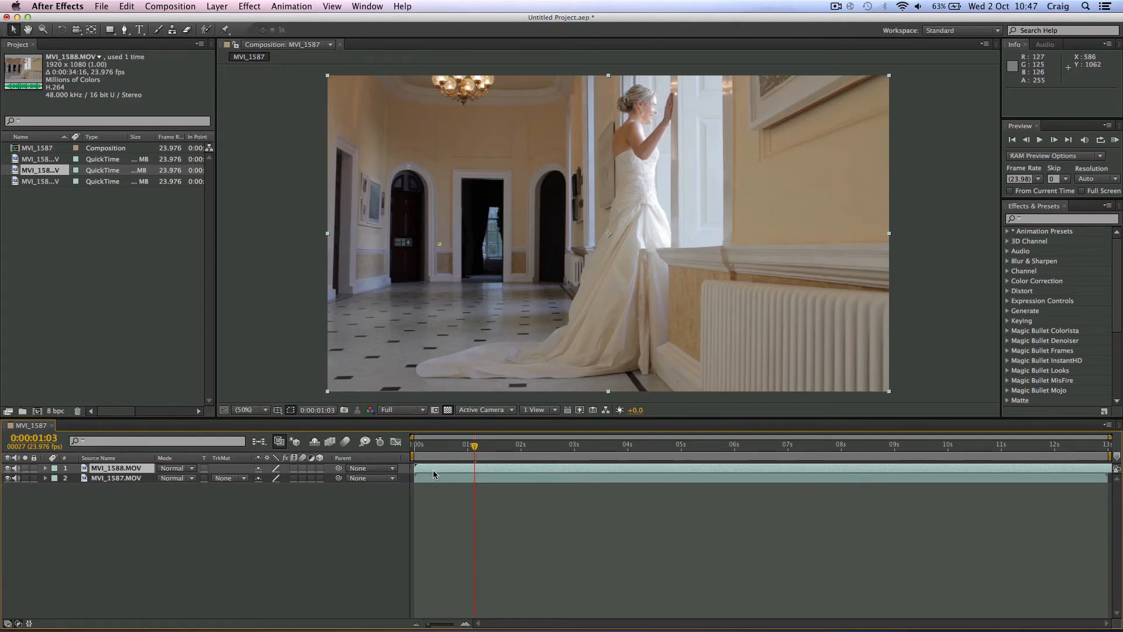
Hide and show the MVI_1588.MOV layer to compare the stacked clips, and scrub the timeline, ending at 0:00:00:12.
left_click(8, 468)
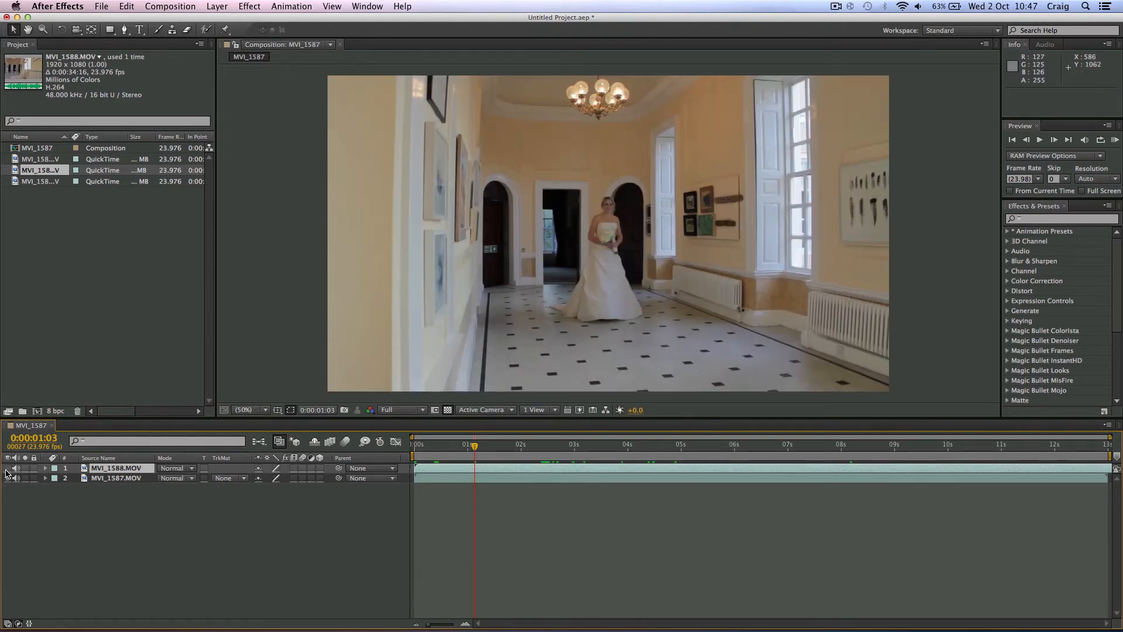
left_click(8, 468)
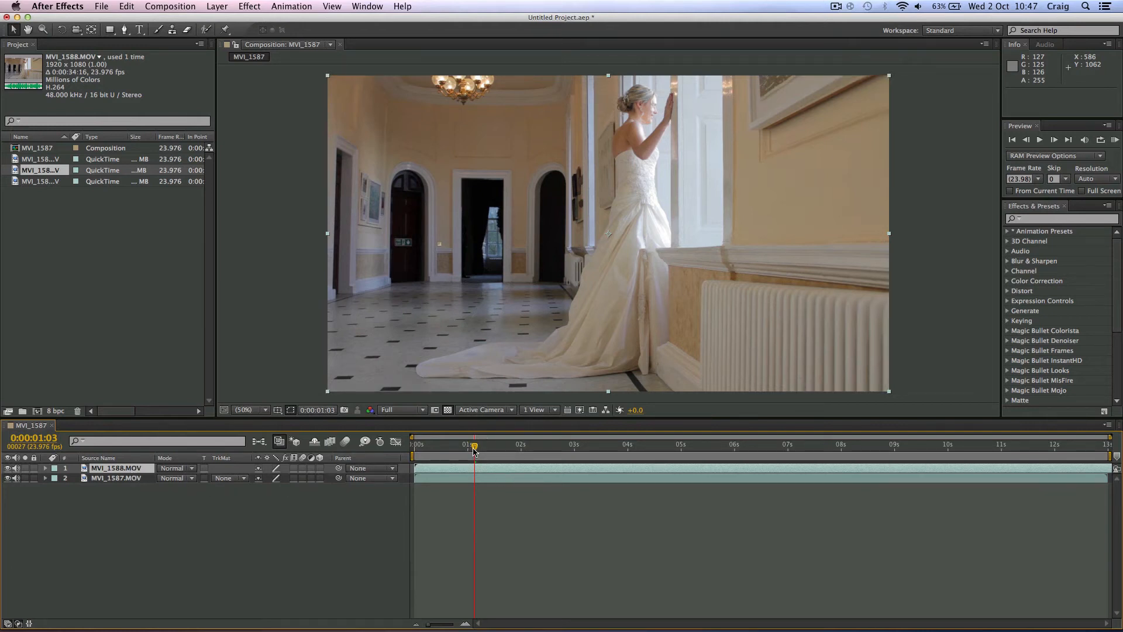
left_click_drag(474, 451, 673, 449)
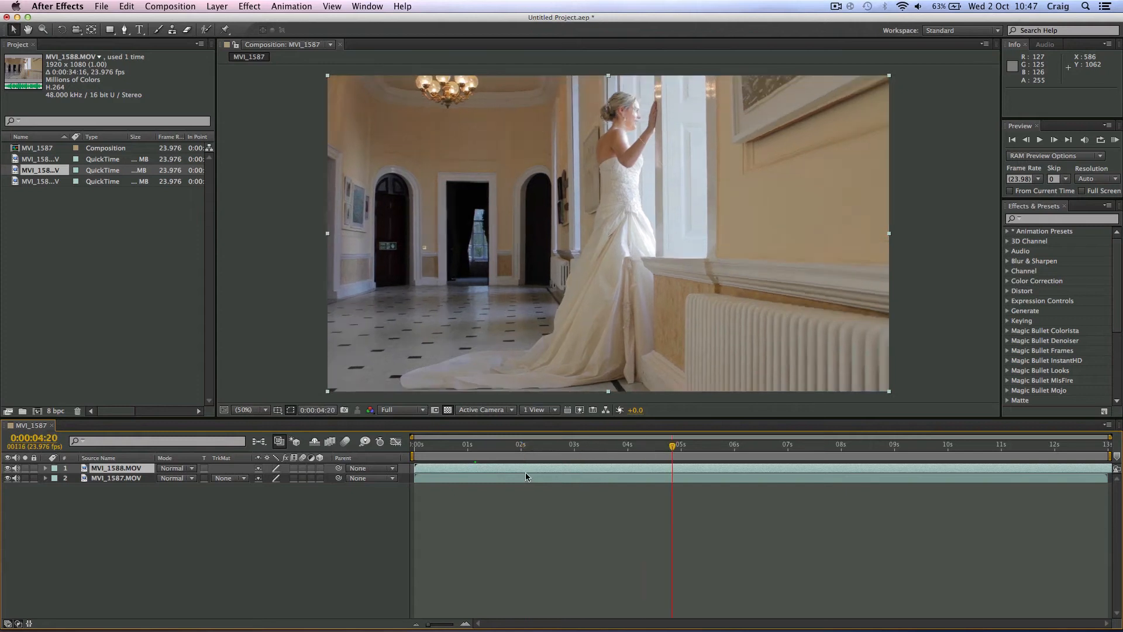
left_click(441, 455)
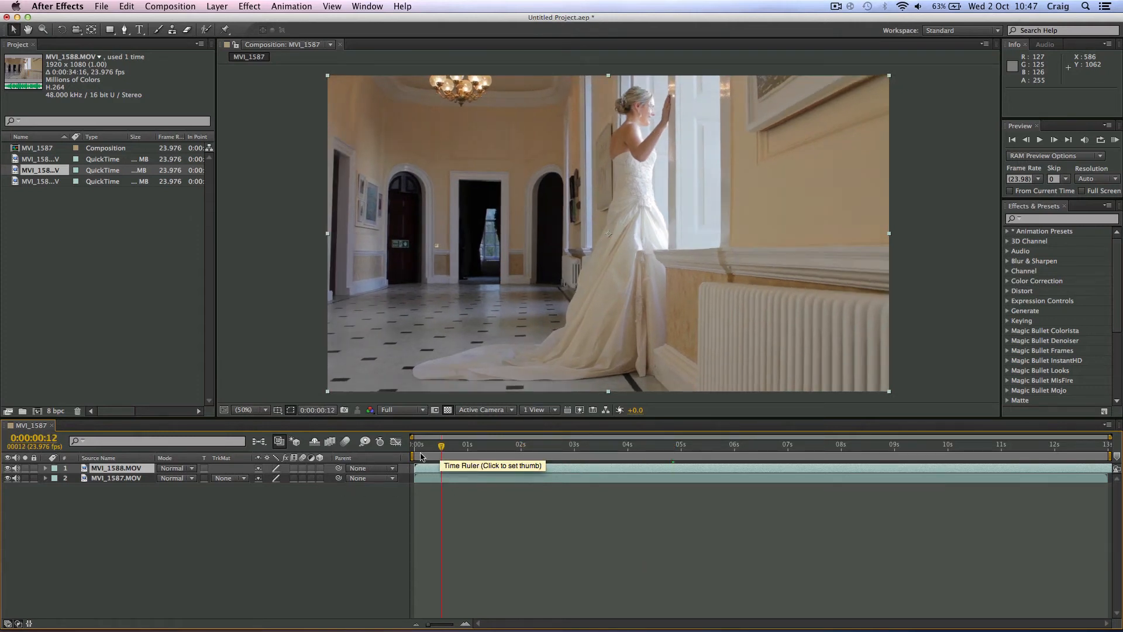
Delete the MVI_1588.MOV layer from the MVI_1587 composition and leave the remaining layer deselected.
key("Delete")
left_click(86, 469)
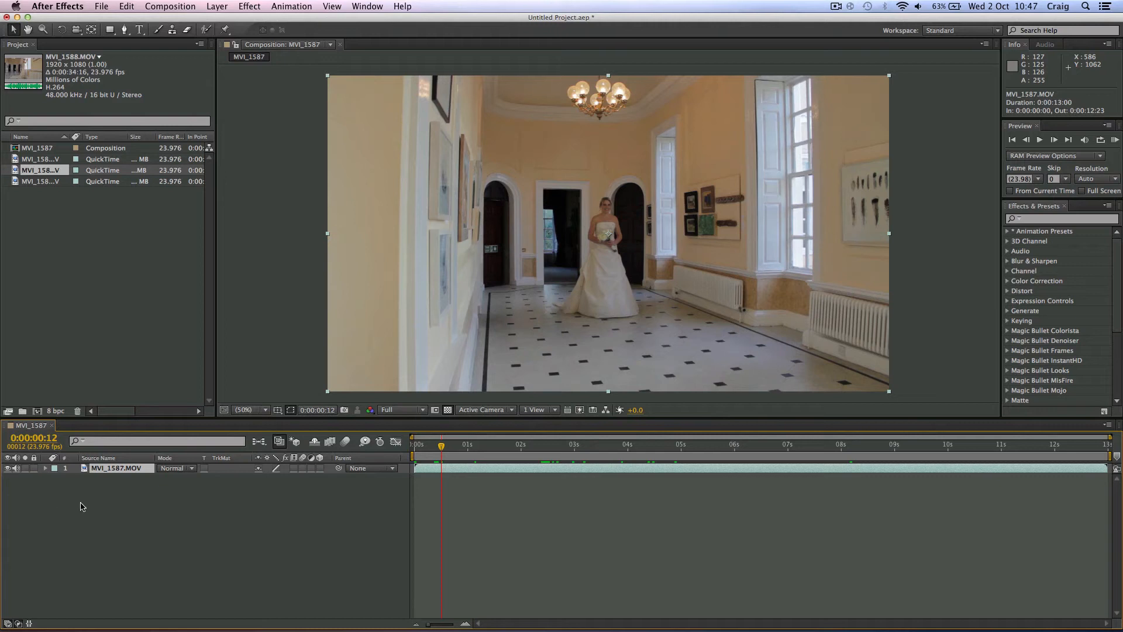
left_click(119, 517)
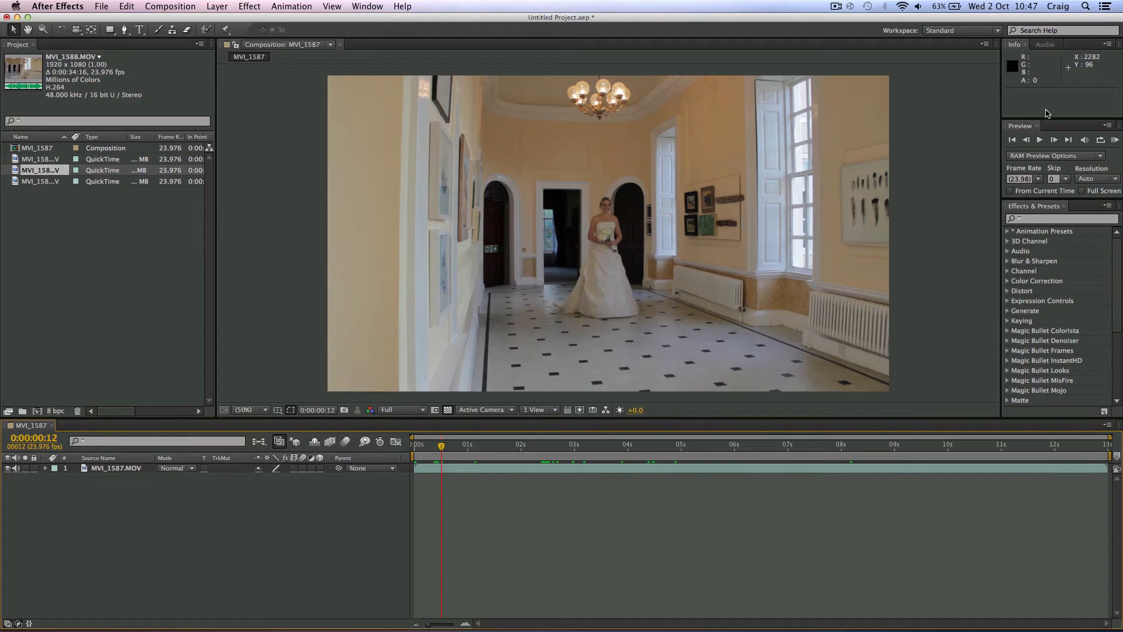
left_click(373, 6)
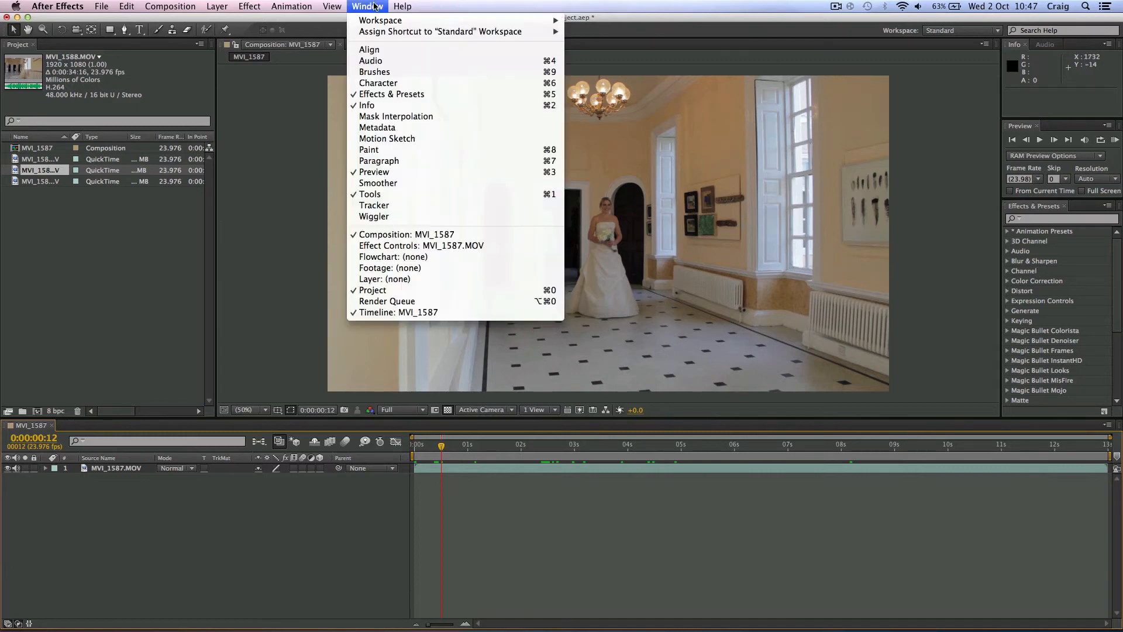
left_click(369, 10)
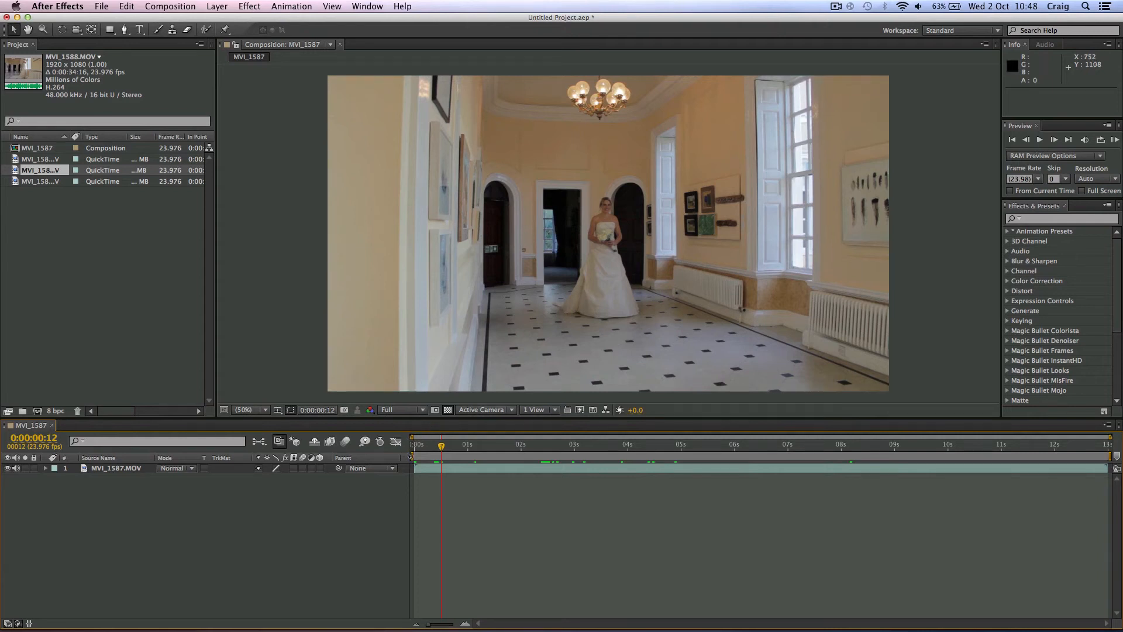
Play the composition from 0:00:00:12, replay the cached section from 0:00:00:14, and stop with the time indicator at 0:00:00:16.
key("space")
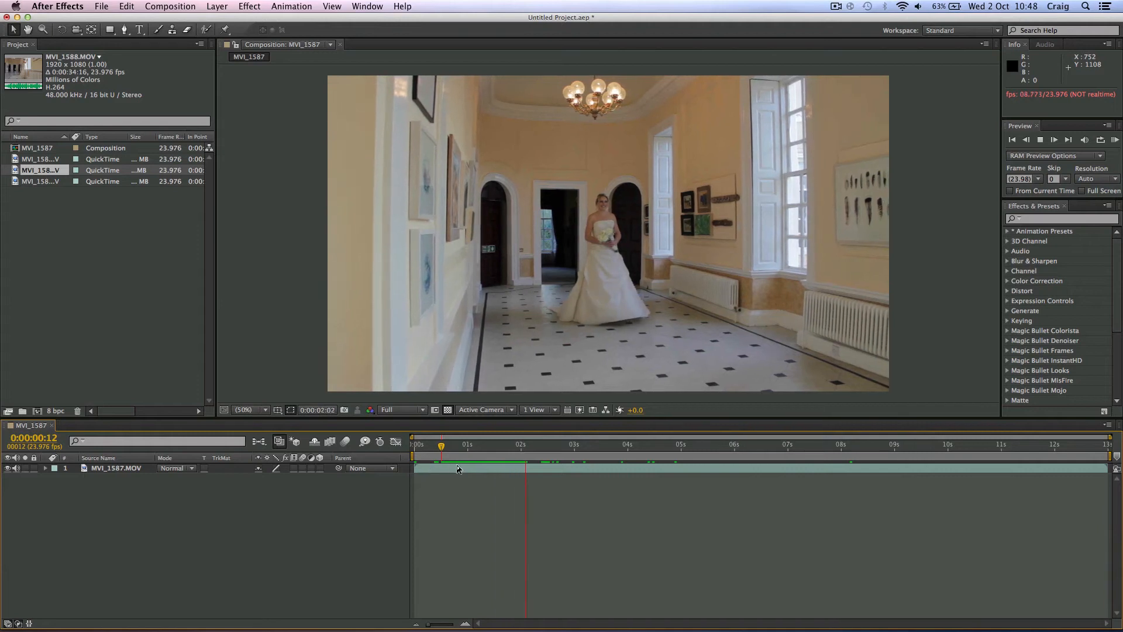
key("space")
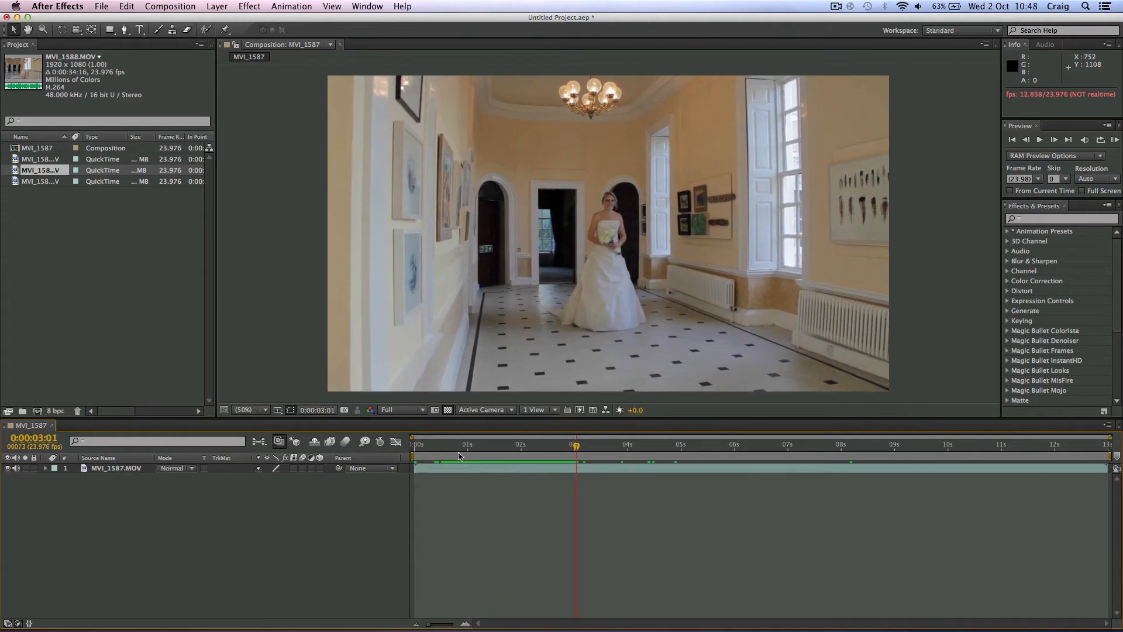
left_click(446, 456)
key("space")
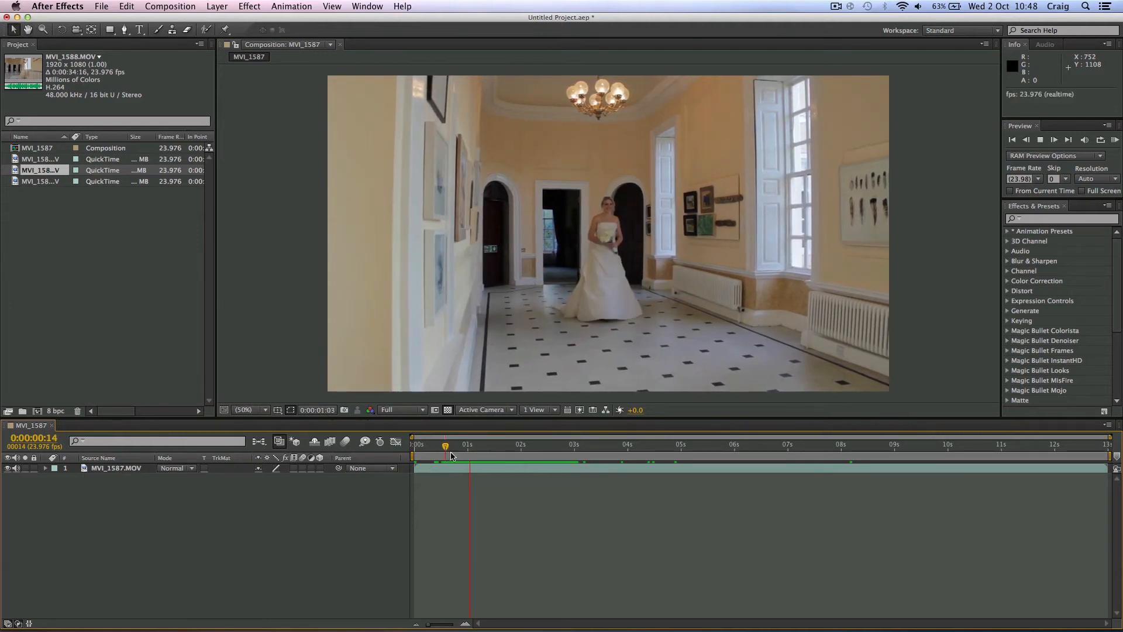
left_click(450, 455)
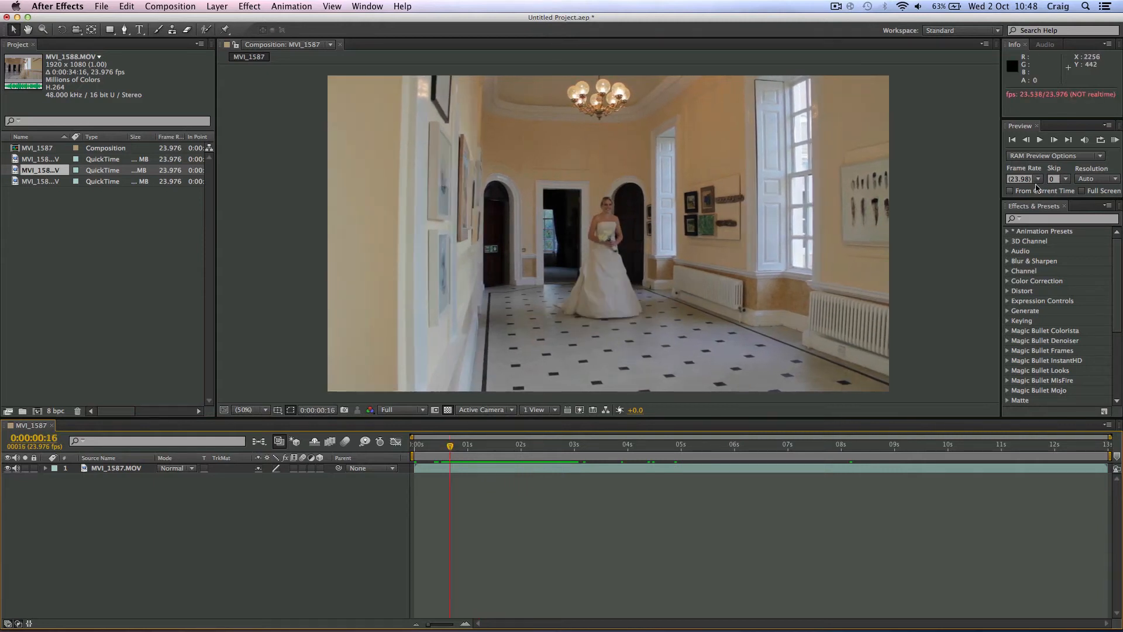
Preview the composition from 0:00:00:16, replay it from 0:00:02:11, and stop at 0:00:03:04.
left_click(1041, 141)
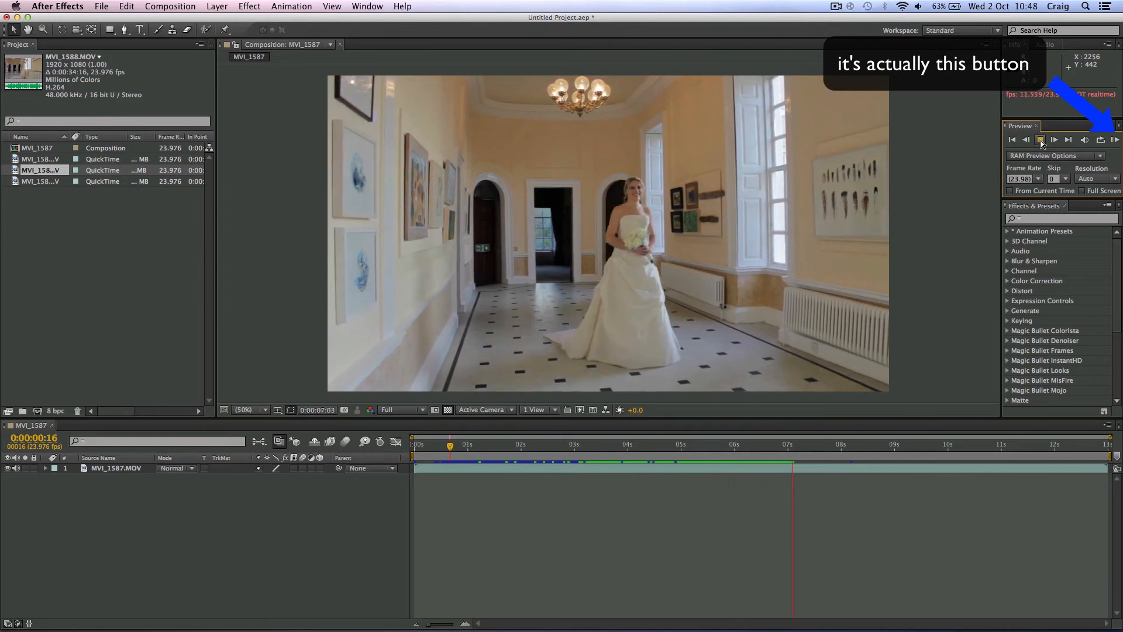
left_click(1040, 140)
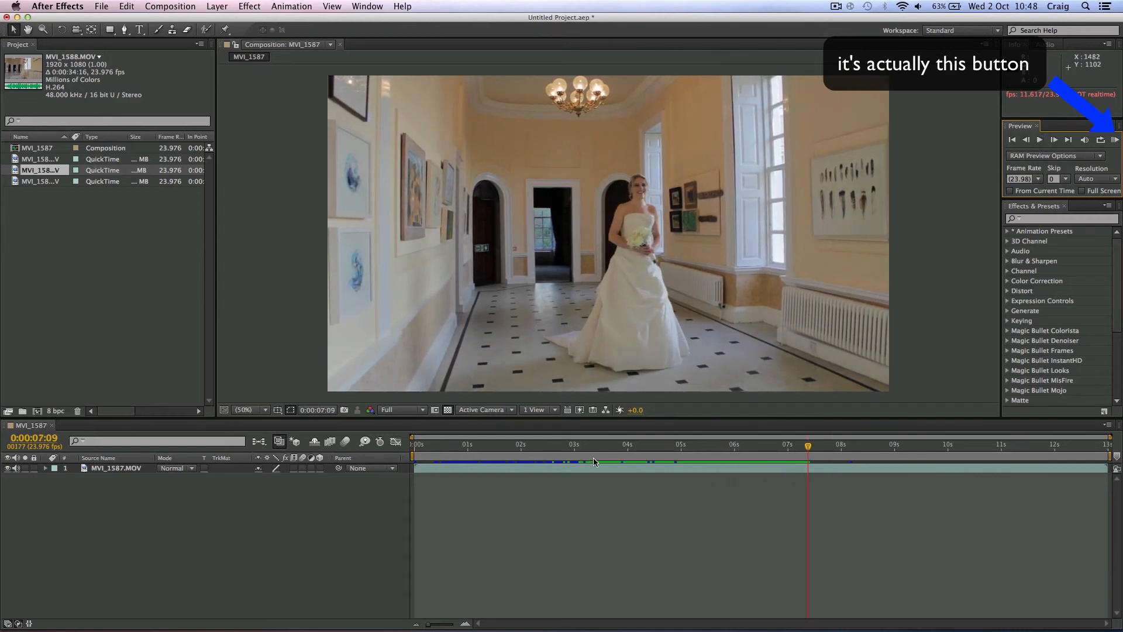
left_click(545, 450)
key("space")
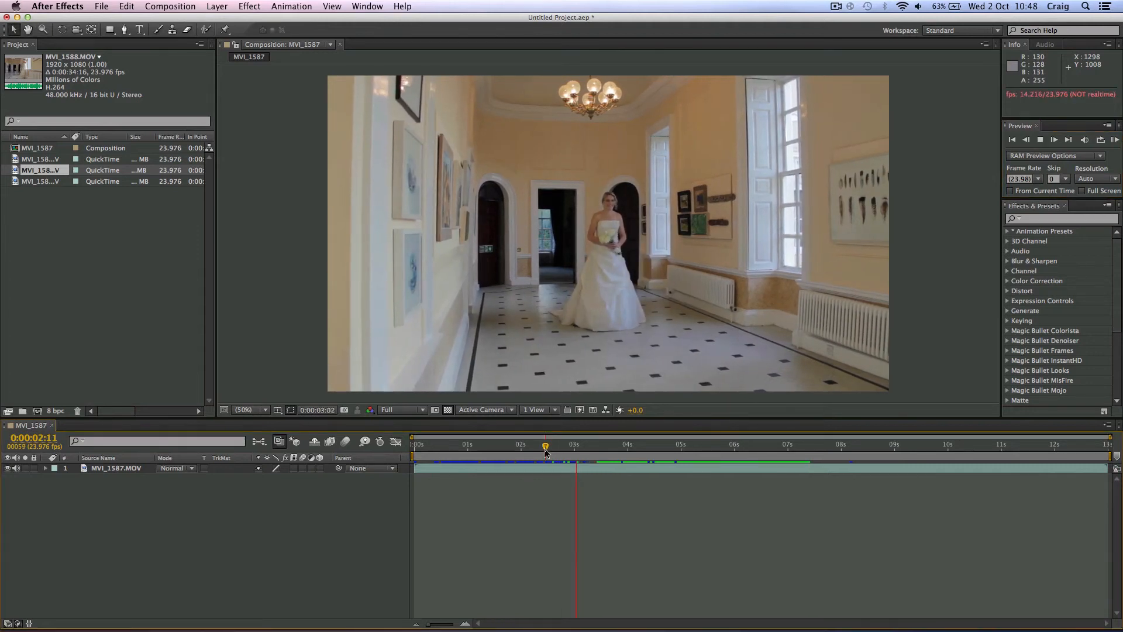
key("space")
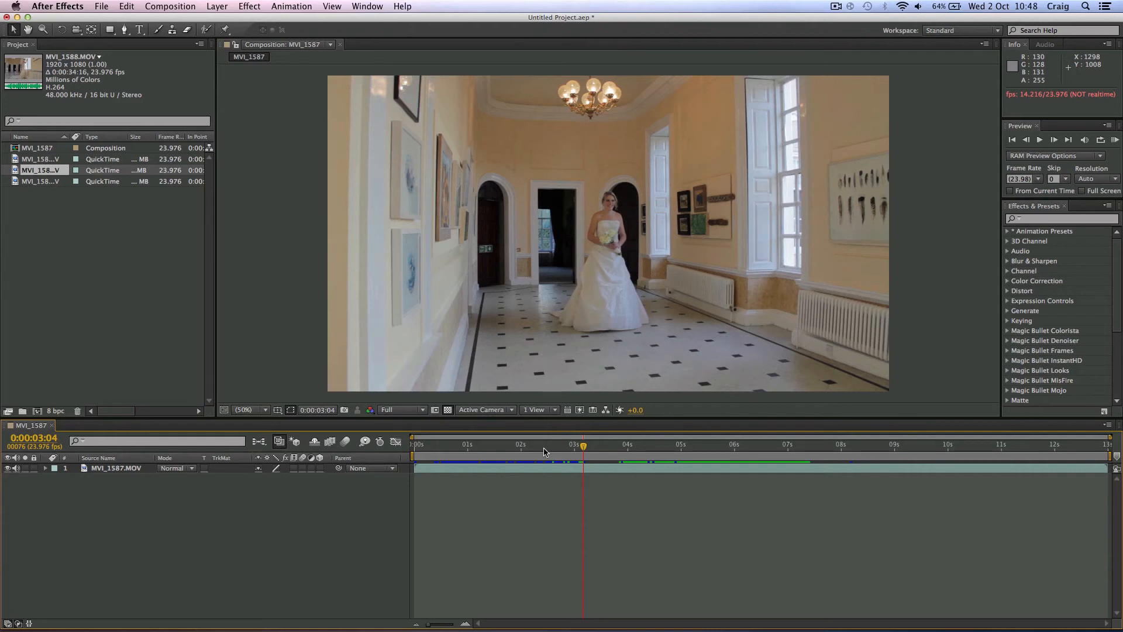
Set the composition viewer's magnification to Fit up to 100% and reduce the viewer's height to test the automatic scaling.
left_click(252, 412)
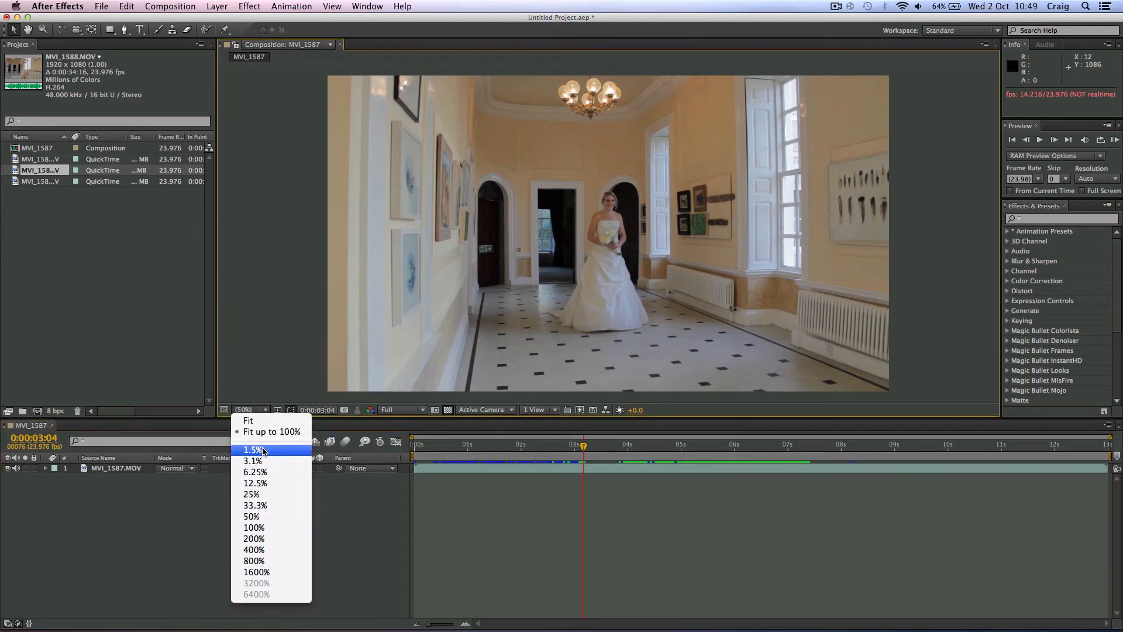
left_click(255, 432)
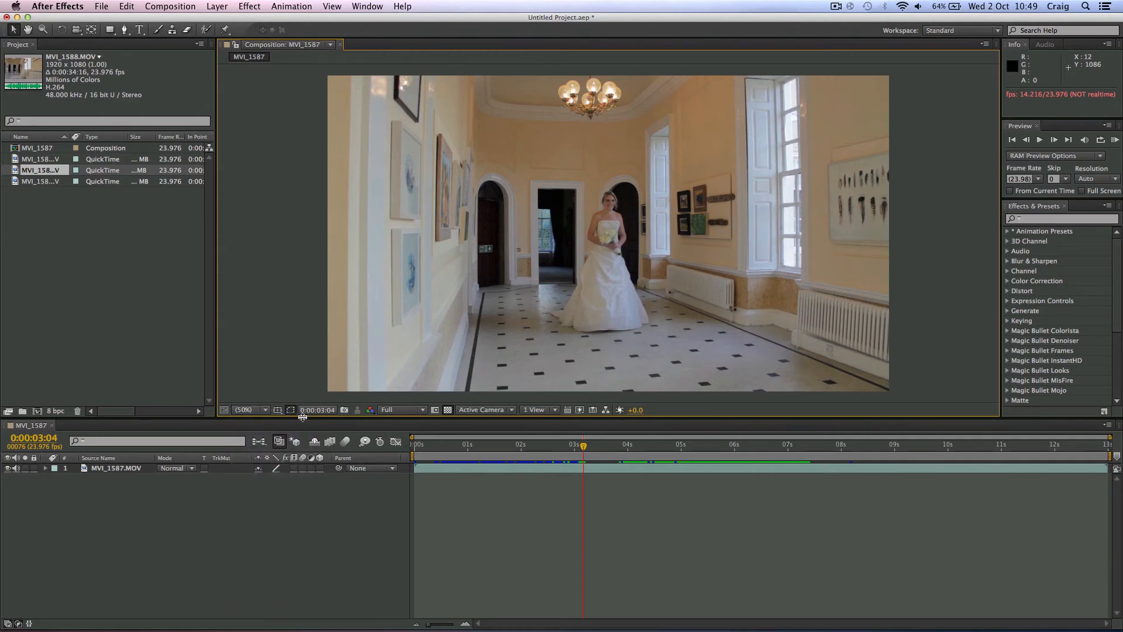
left_click_drag(302, 416, 300, 387)
Inspect the footage at 100% magnification by panning with the Hand tool, and restore the viewer to Fit up to 100%.
left_click(265, 381)
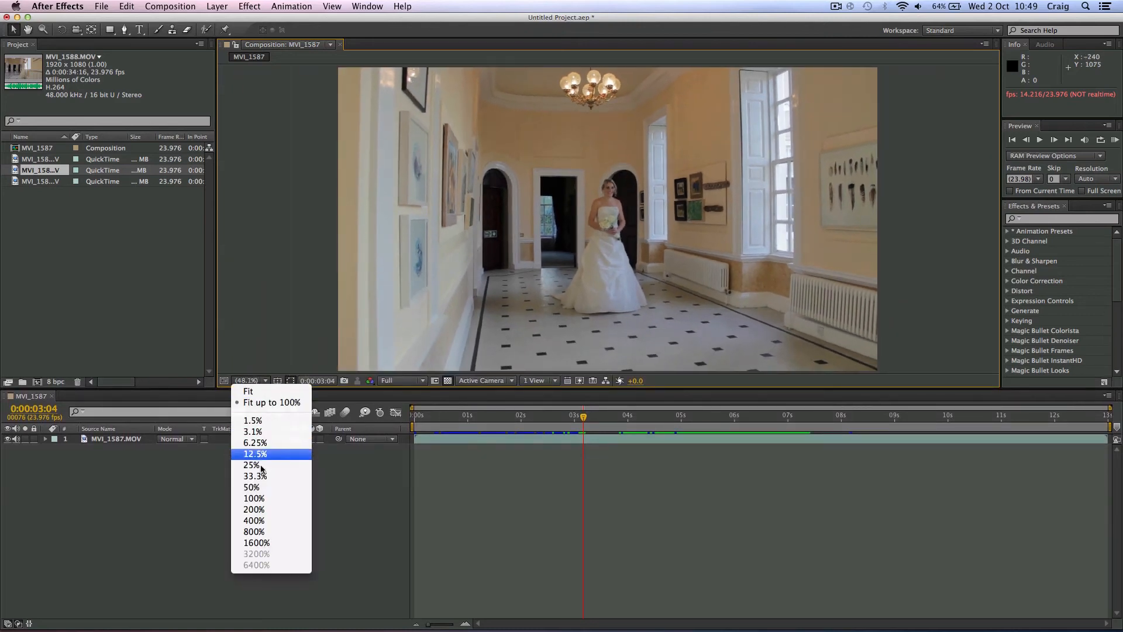
left_click(261, 501)
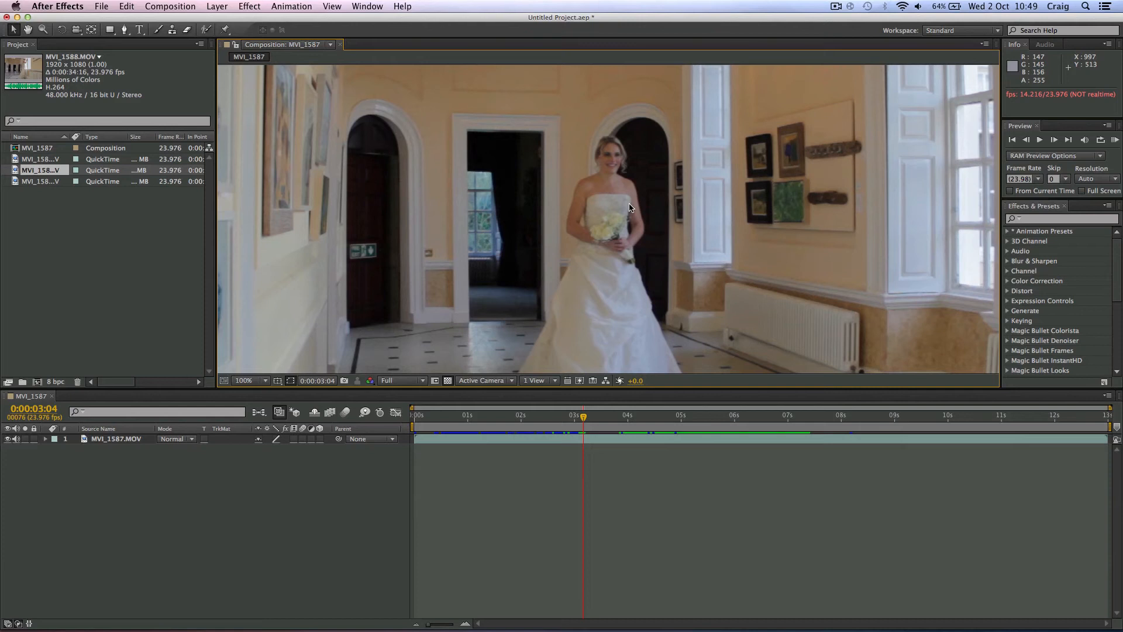
left_click(27, 32)
left_click_drag(621, 191, 564, 221)
key("v")
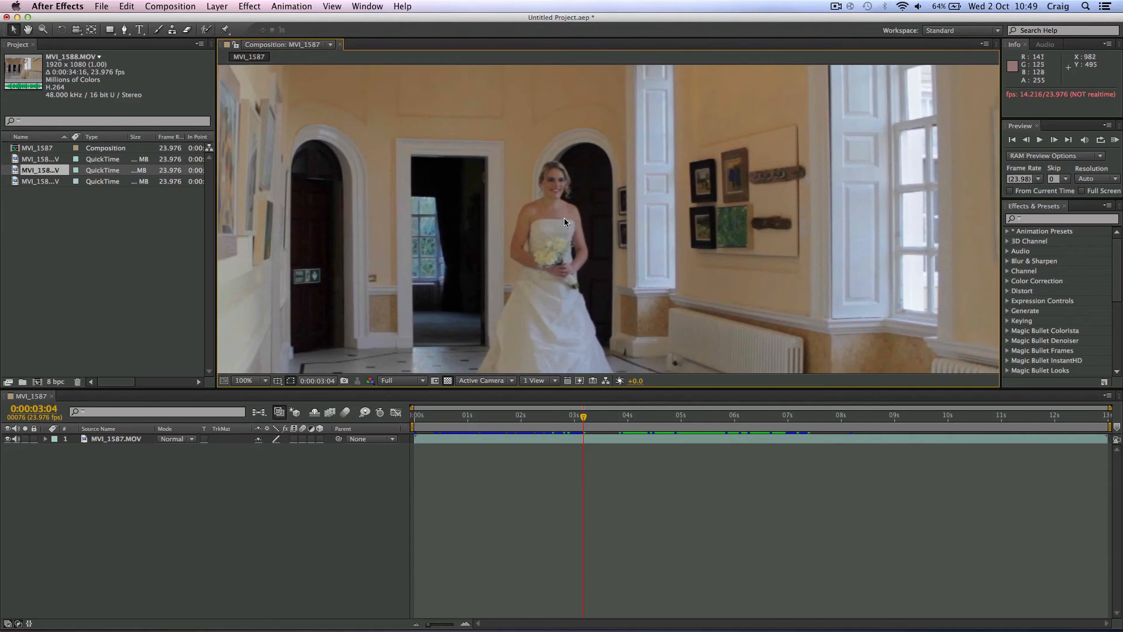
left_click(251, 381)
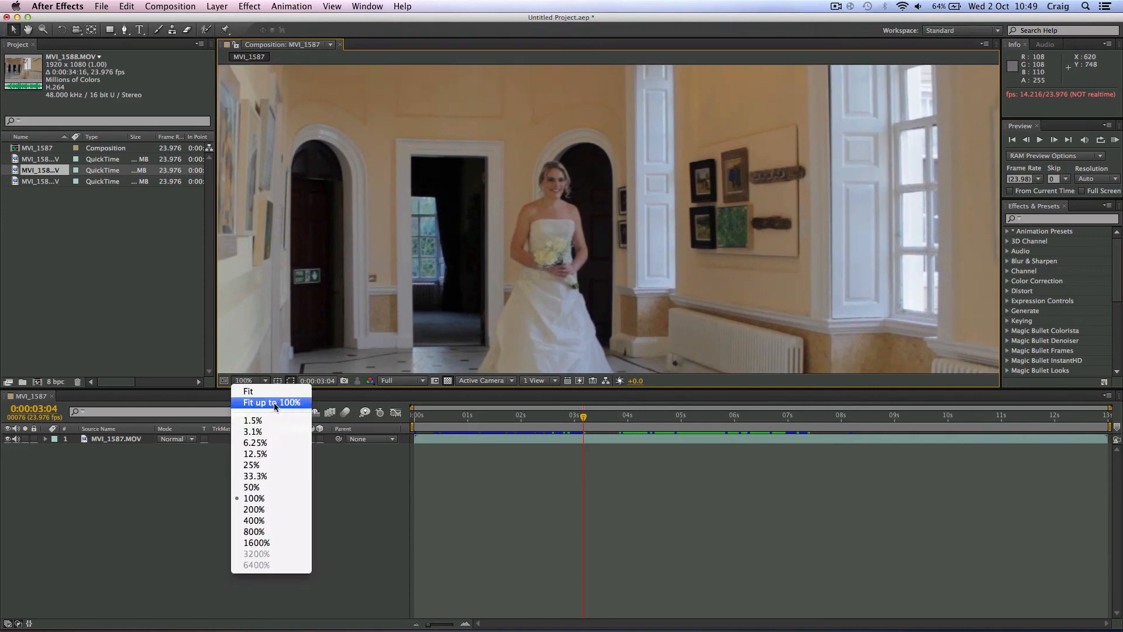
left_click(275, 403)
Try moving the MVI_1587.MOV layer in the viewer, undo the move, and shift only the view with the Hand tool.
left_click_drag(632, 175, 484, 208)
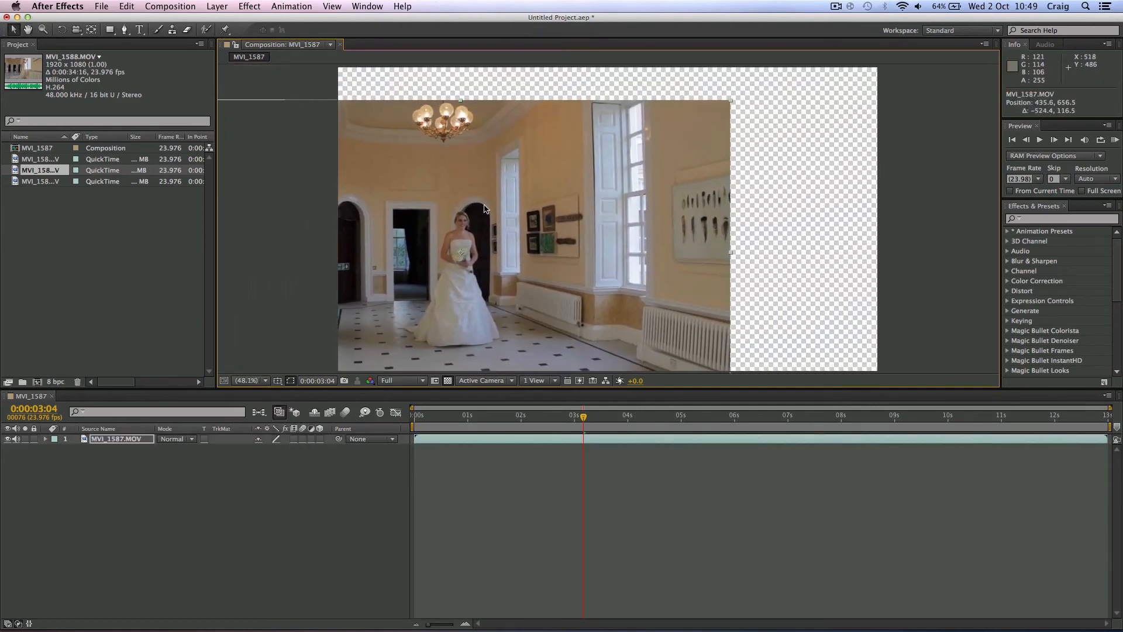
key("super+z")
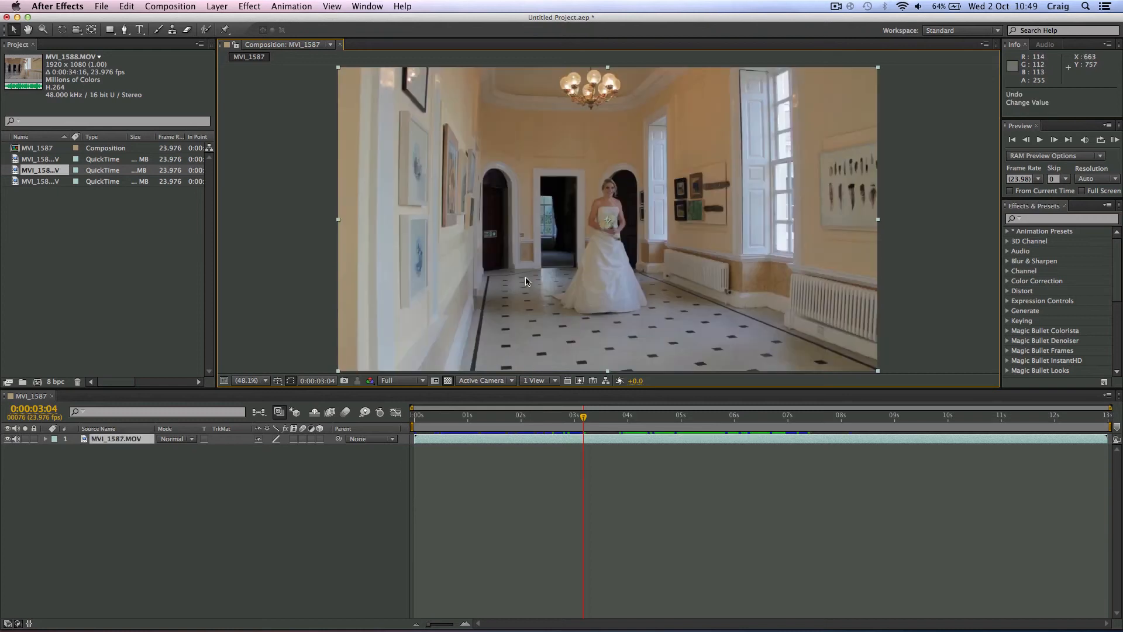
key("h")
mouse_move(626, 246)
left_mouse_down()
mouse_move(539, 242)
mouse_move(675, 305)
mouse_move(606, 244)
mouse_move(616, 249)
left_mouse_up()
key("v")
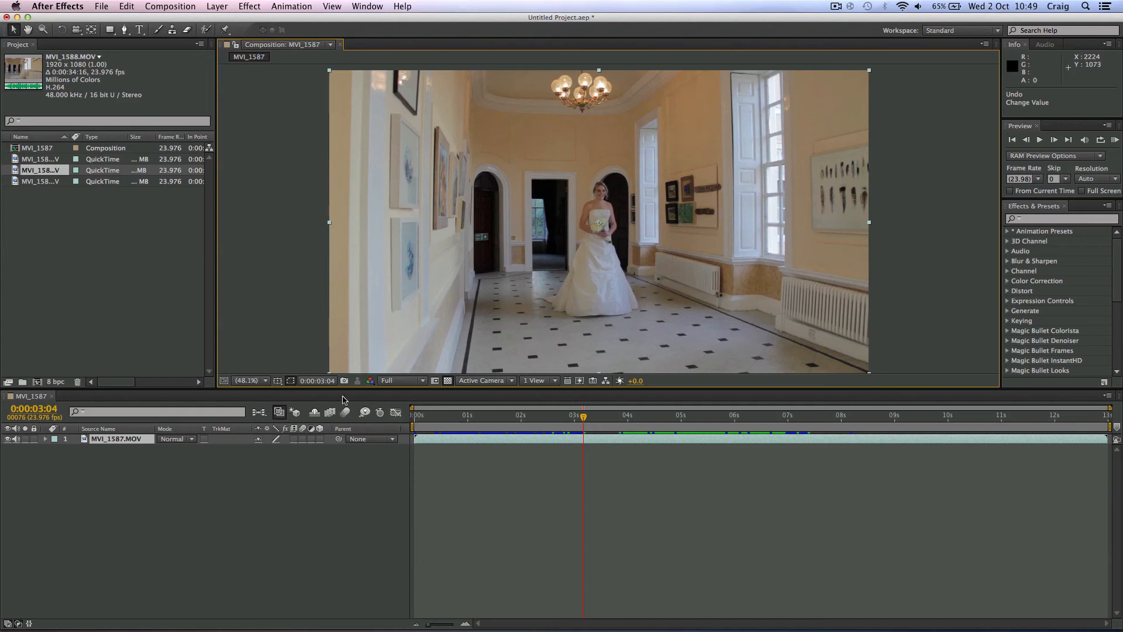
Enlarge the composition viewer's height and widen the Project panel.
left_click_drag(337, 390, 336, 474)
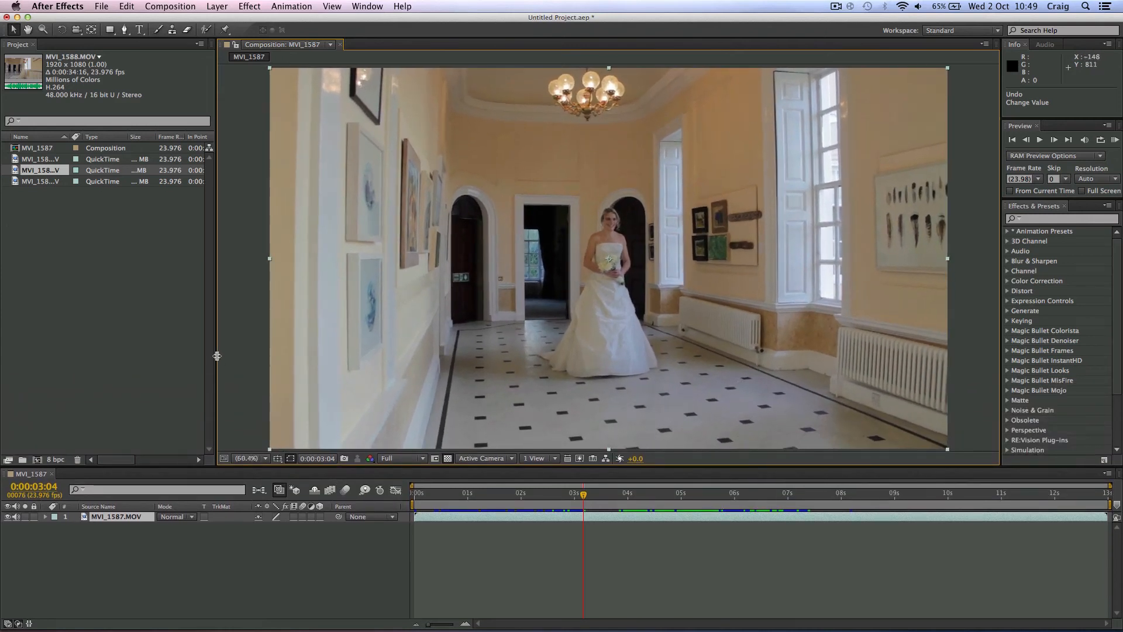
left_click_drag(218, 358, 334, 356)
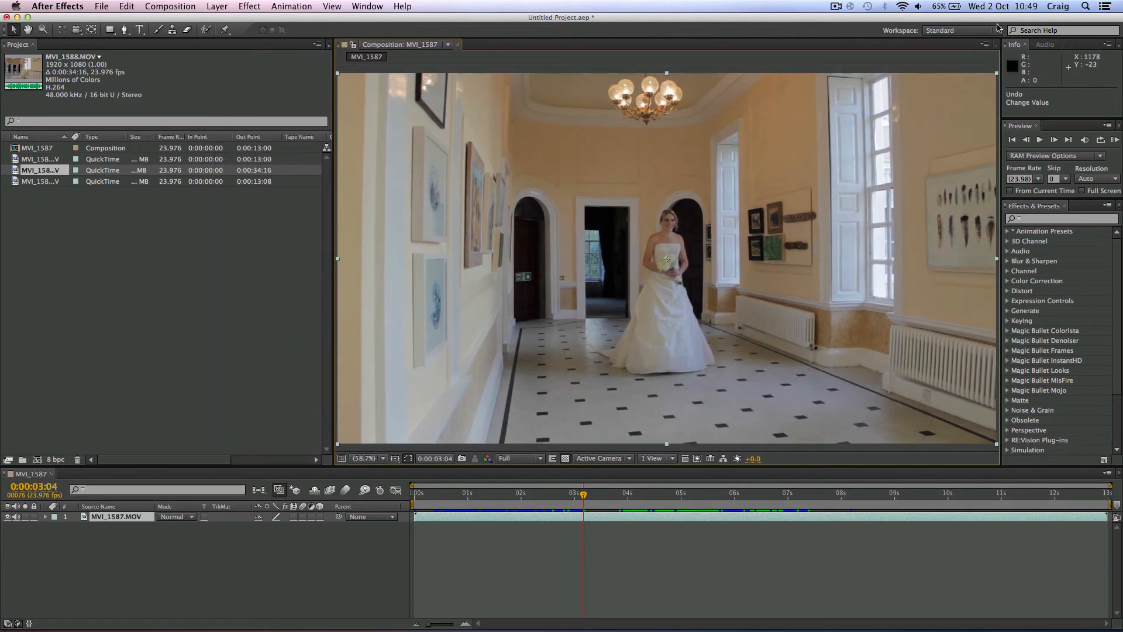
Switch the workspace to Effects and return to the Standard workspace.
left_click(965, 36)
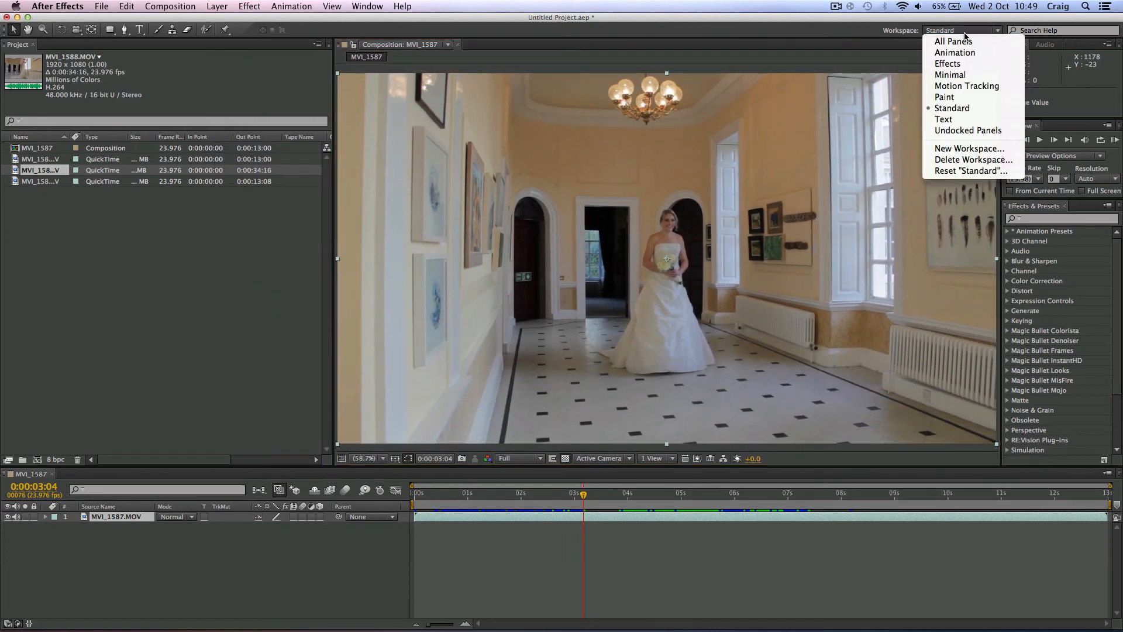
left_click(958, 64)
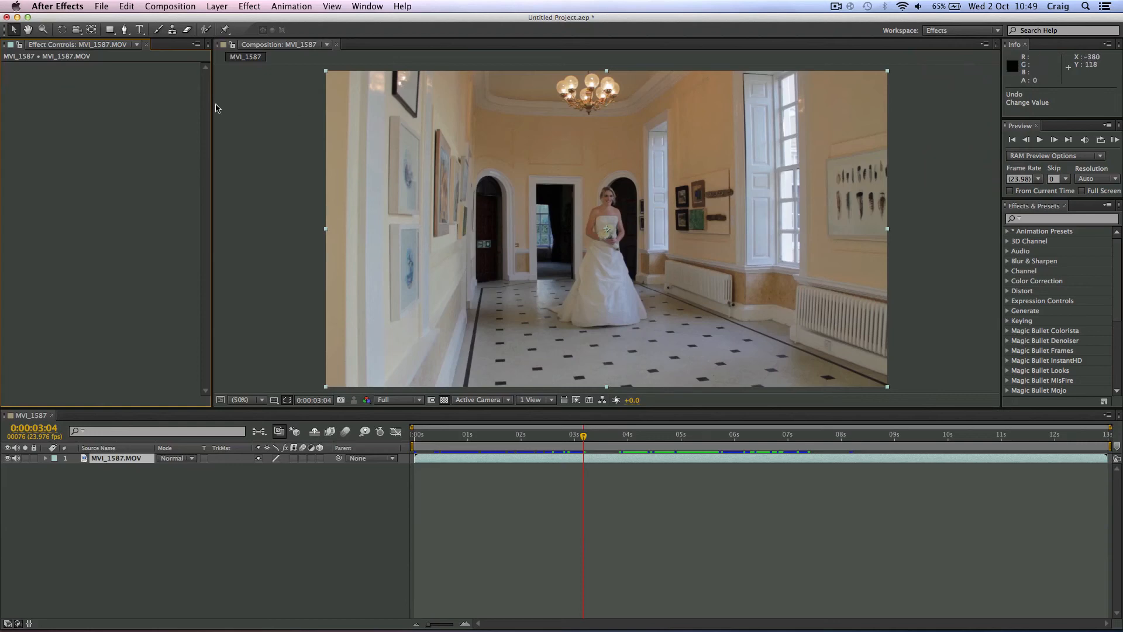
left_click(978, 30)
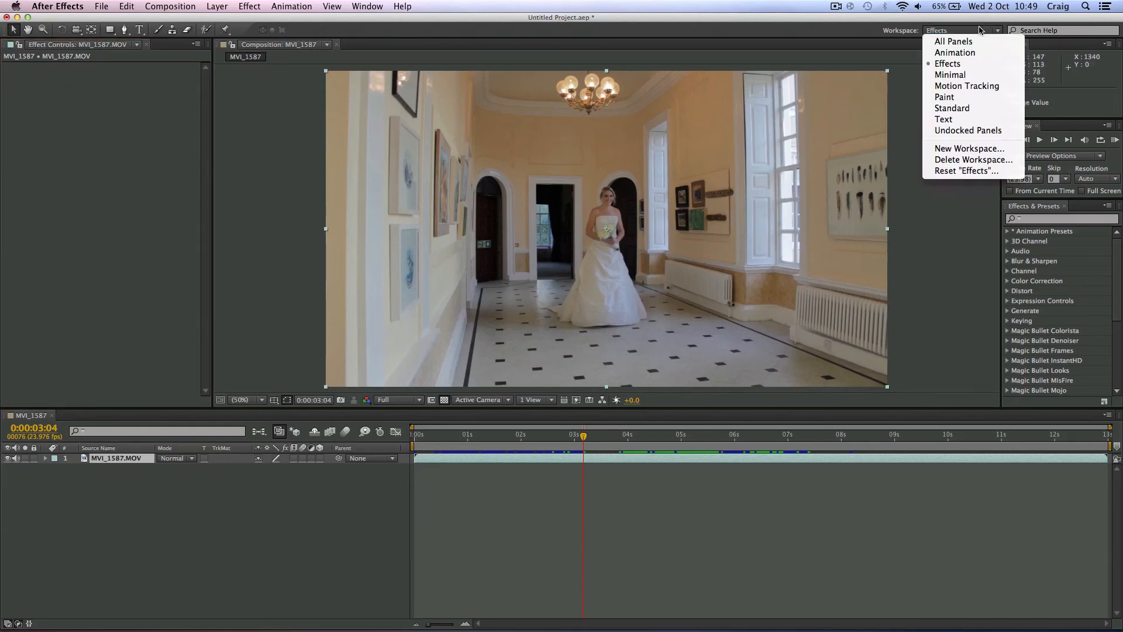
left_click(963, 109)
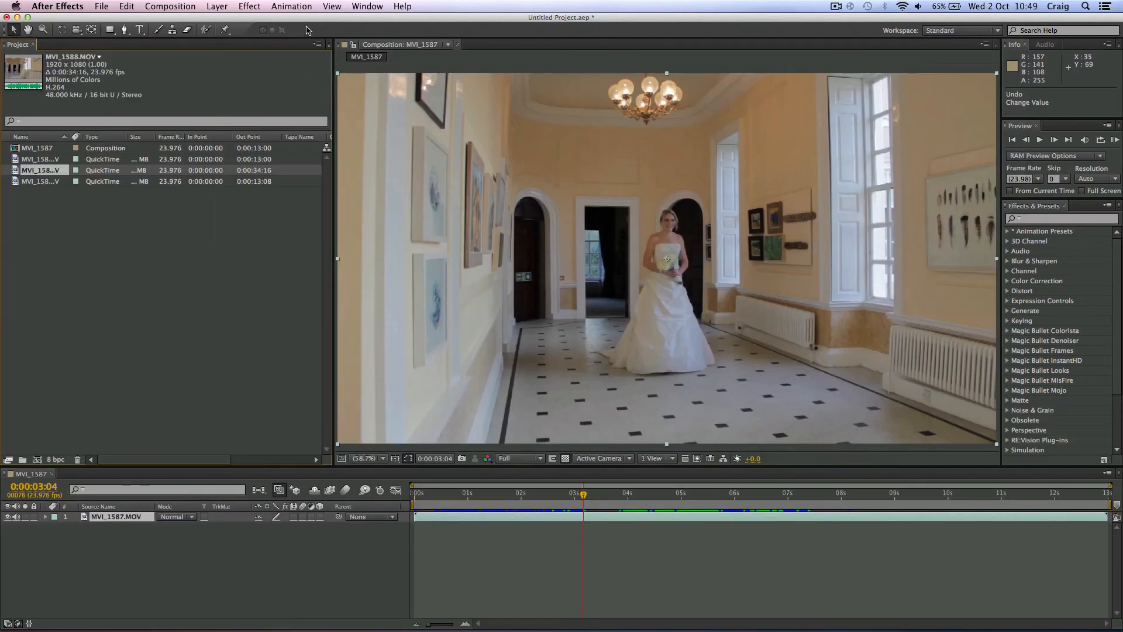
Reset the Standard workspace to its default panel layout.
left_click(364, 7)
mouse_move(404, 22)
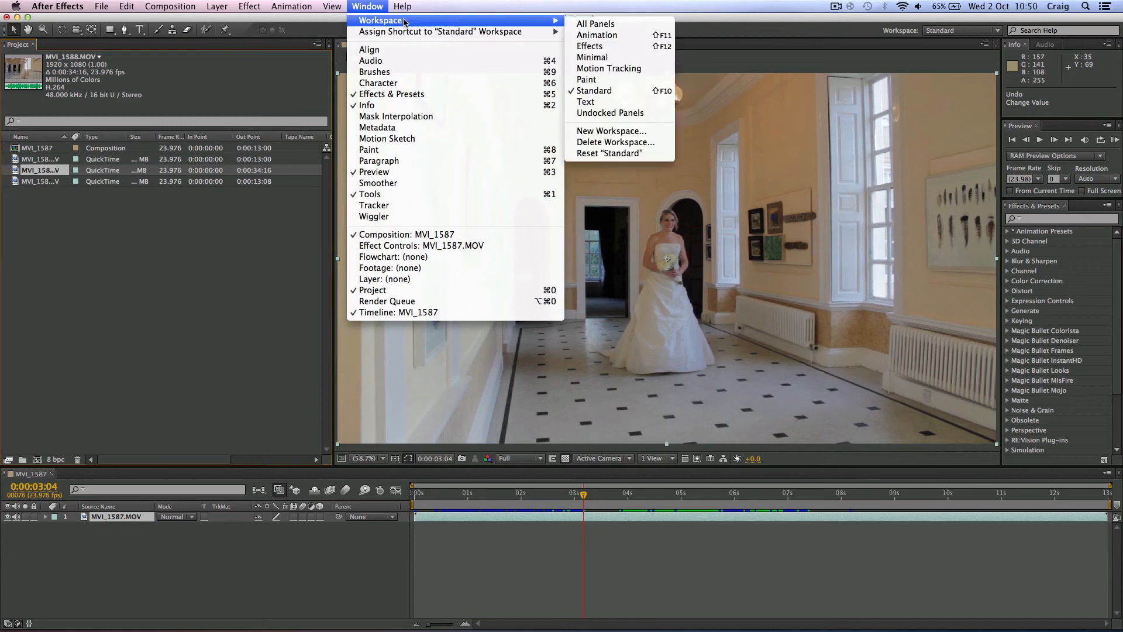
left_click(608, 155)
left_click(655, 341)
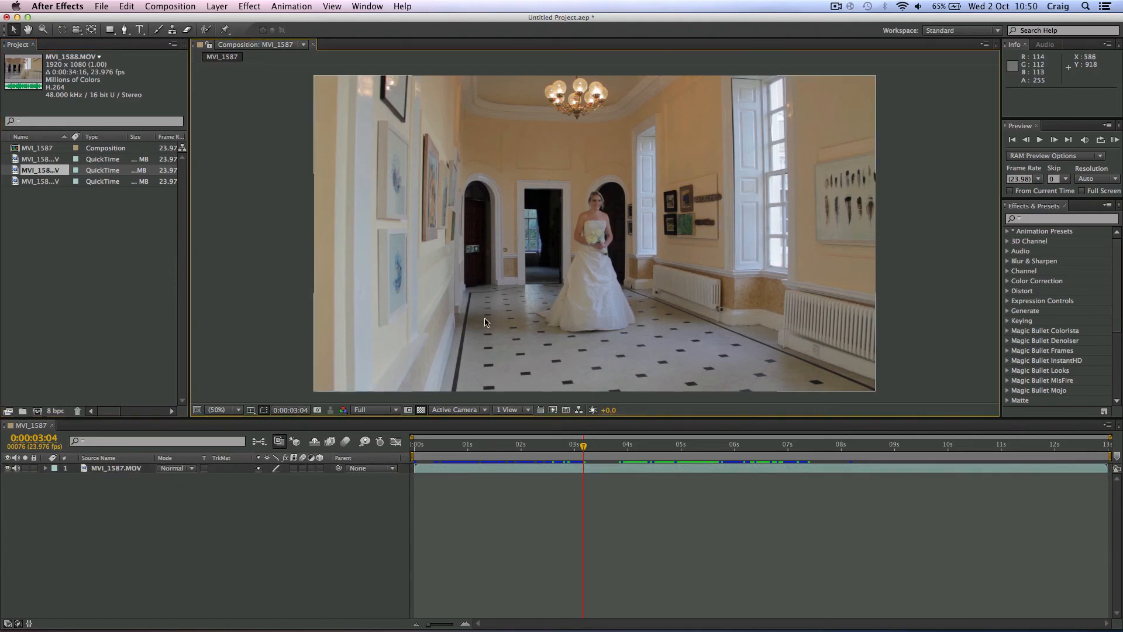
Maximize and restore the Composition, Timeline, Project and Effects & Presets panels one after another.
key("grave")
key("grave")
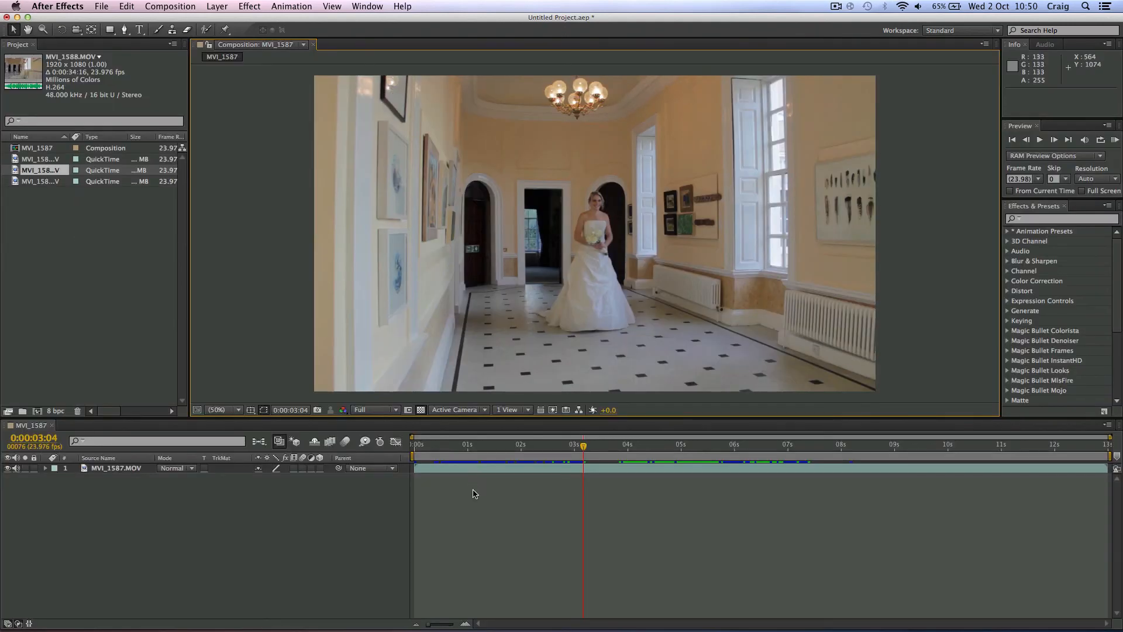
key("grave")
key("grave")
key("grave")
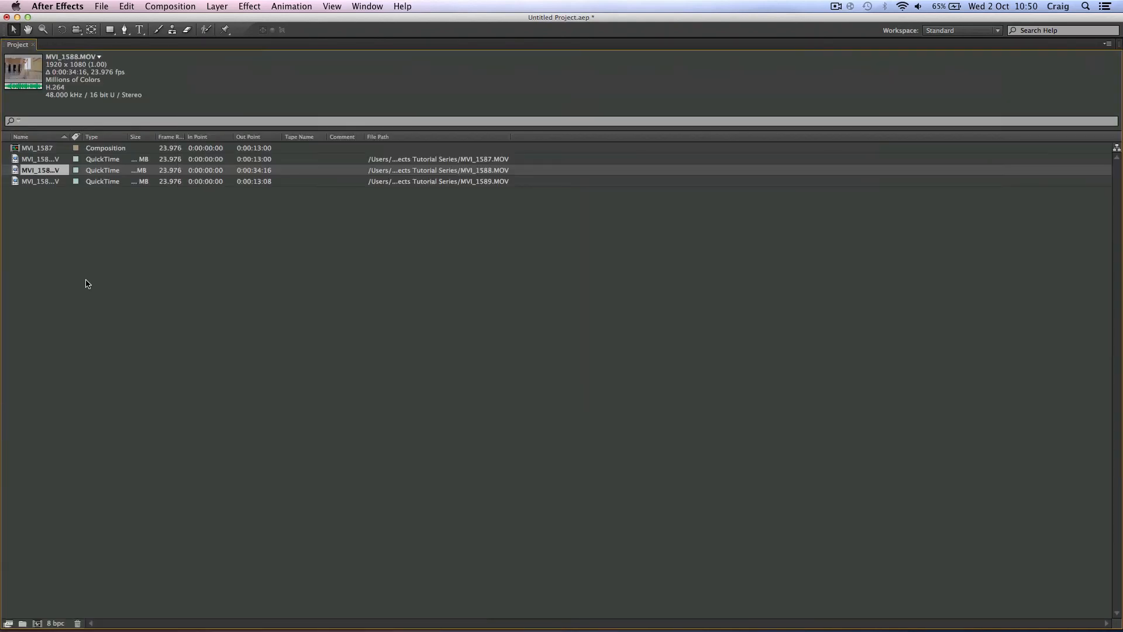
key("grave")
key("grave")
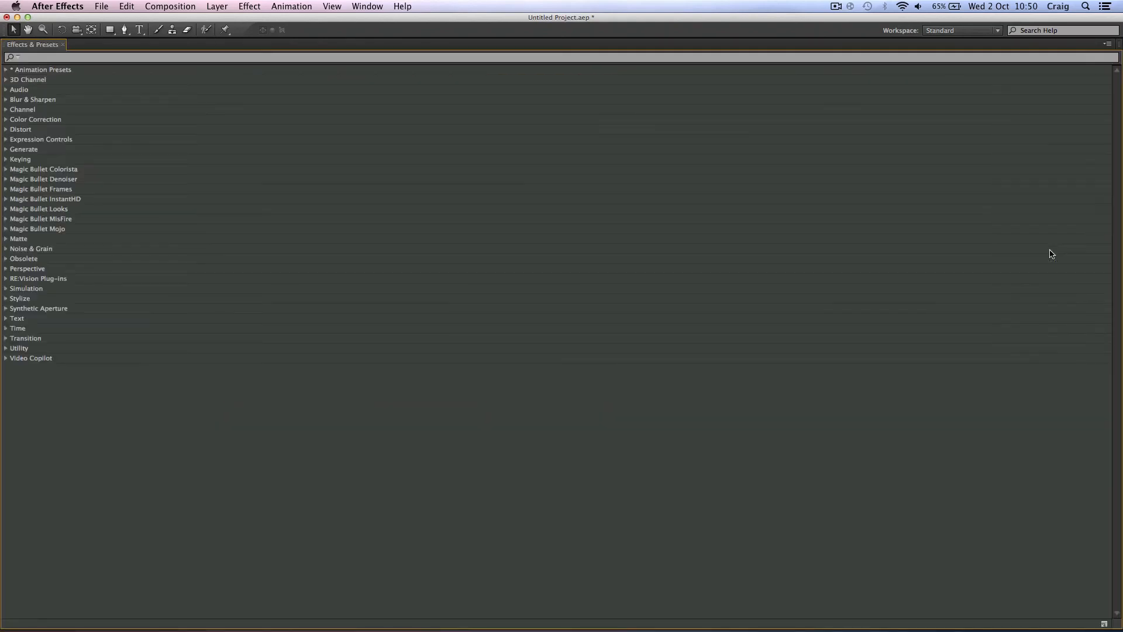
key("grave")
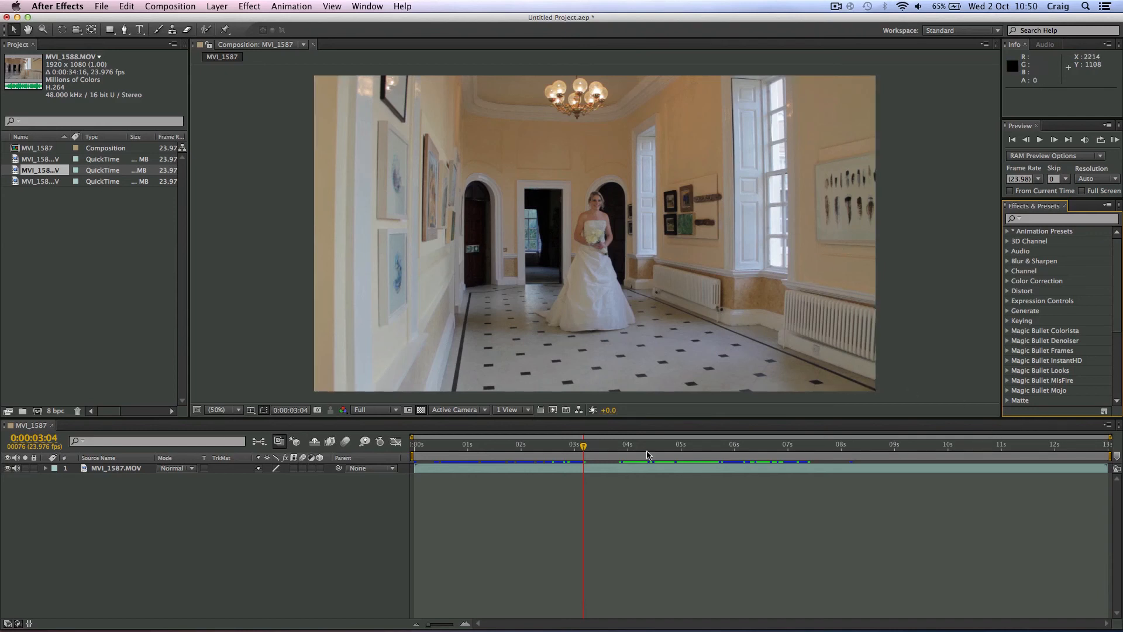
Select the MVI_1587.MOV layer and scrub the timeline to 0:00:02:17.
left_click(98, 471)
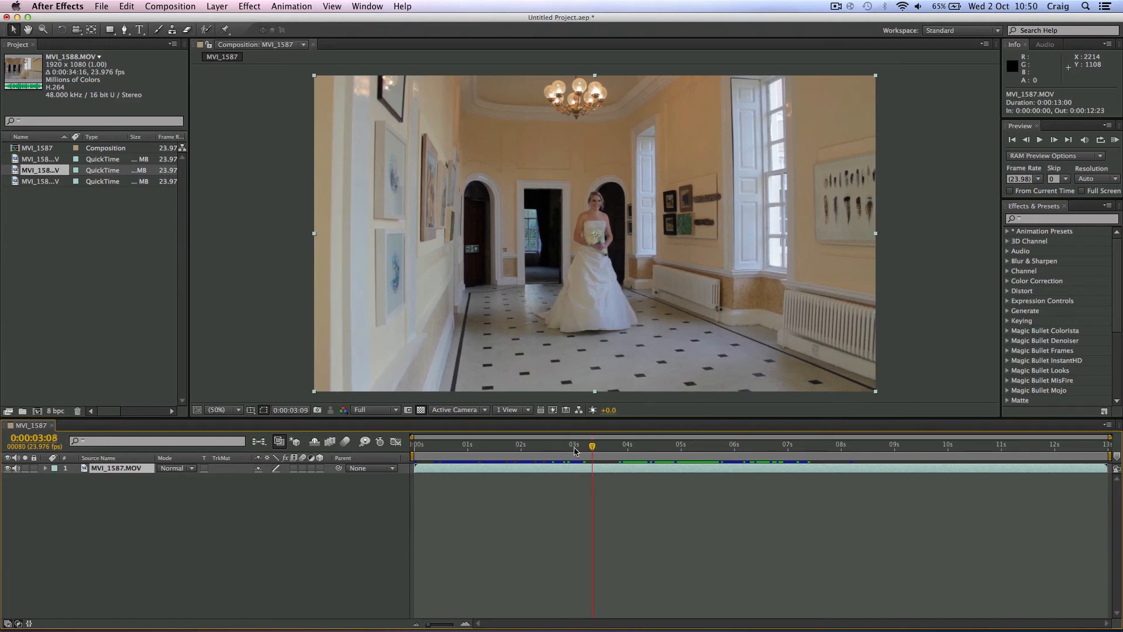
left_click_drag(584, 448, 562, 451)
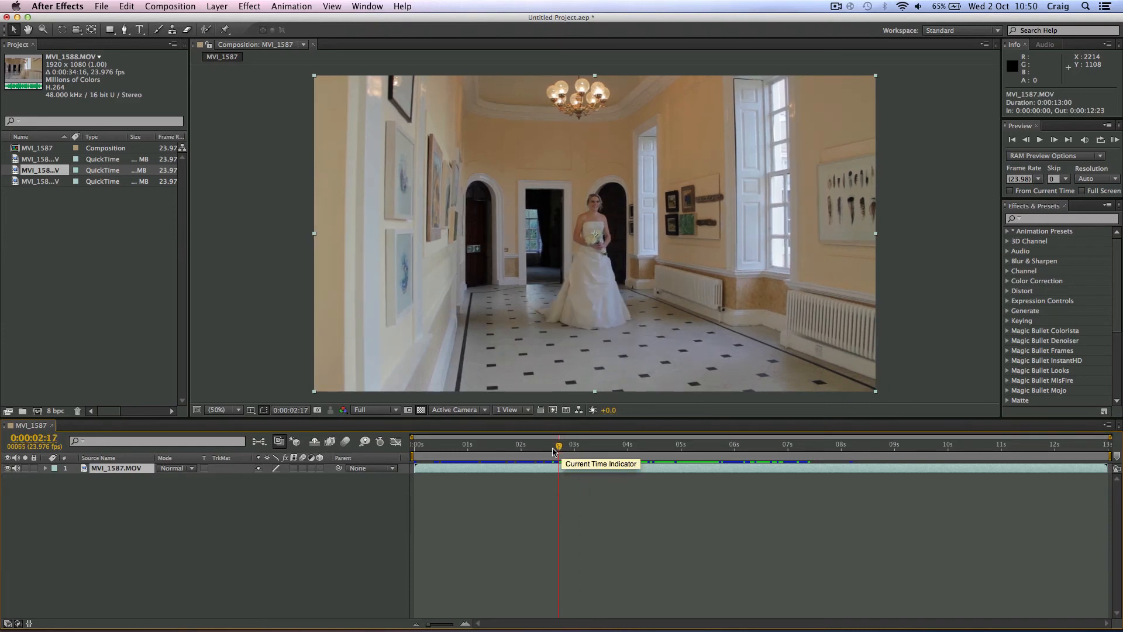